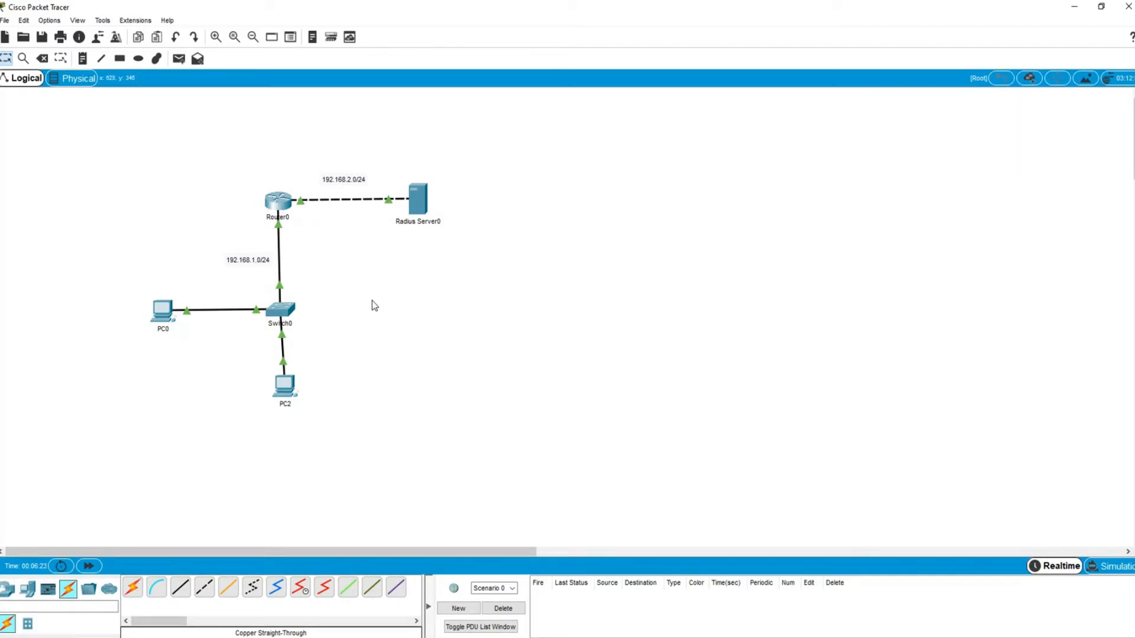
- Set Router0's display name and IOS hostname both to R1
{"action": "left_click", "coordinate": [275, 201]}
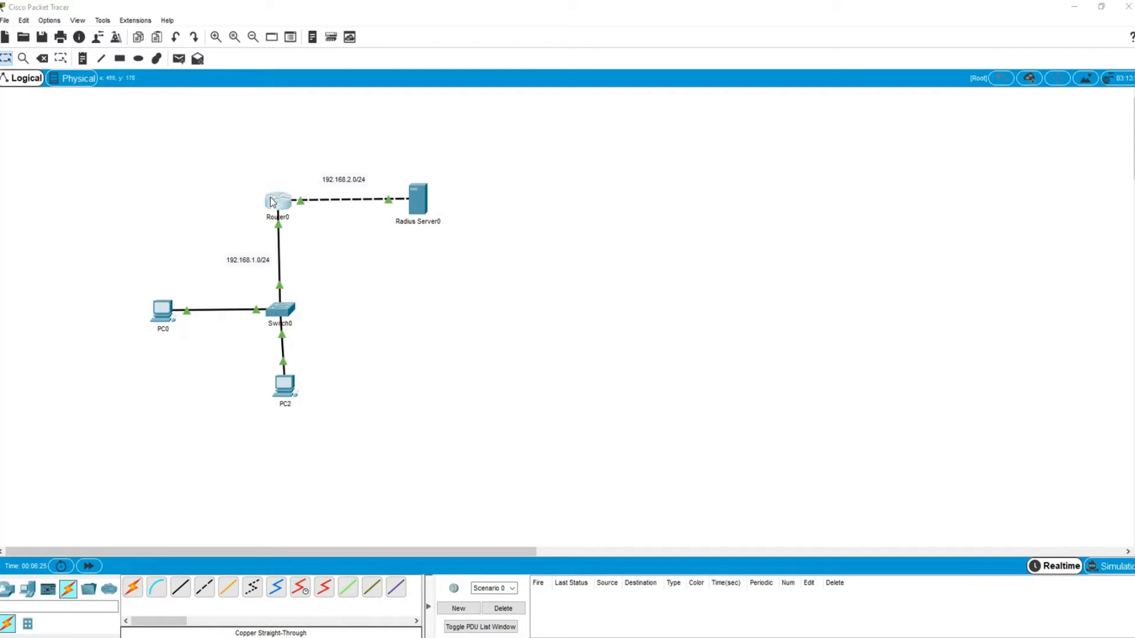
{"action": "double_click", "coordinate": [712, 209]}
{"action": "type", "text": "R1"}
{"action": "key", "text": "Tab"}
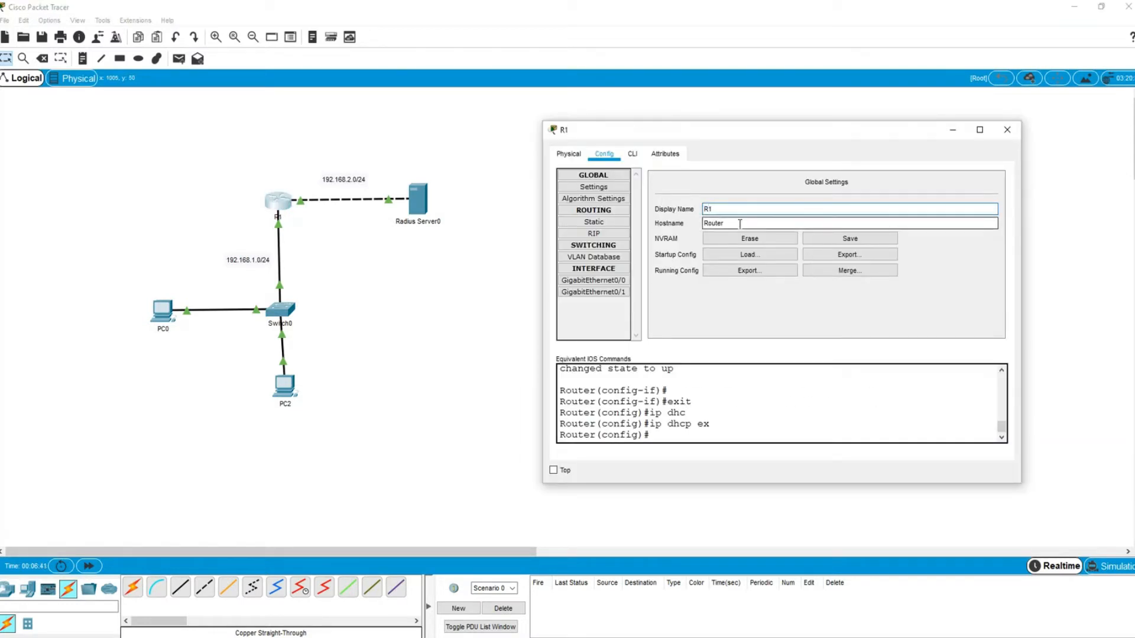
{"action": "type", "text": "R1"}
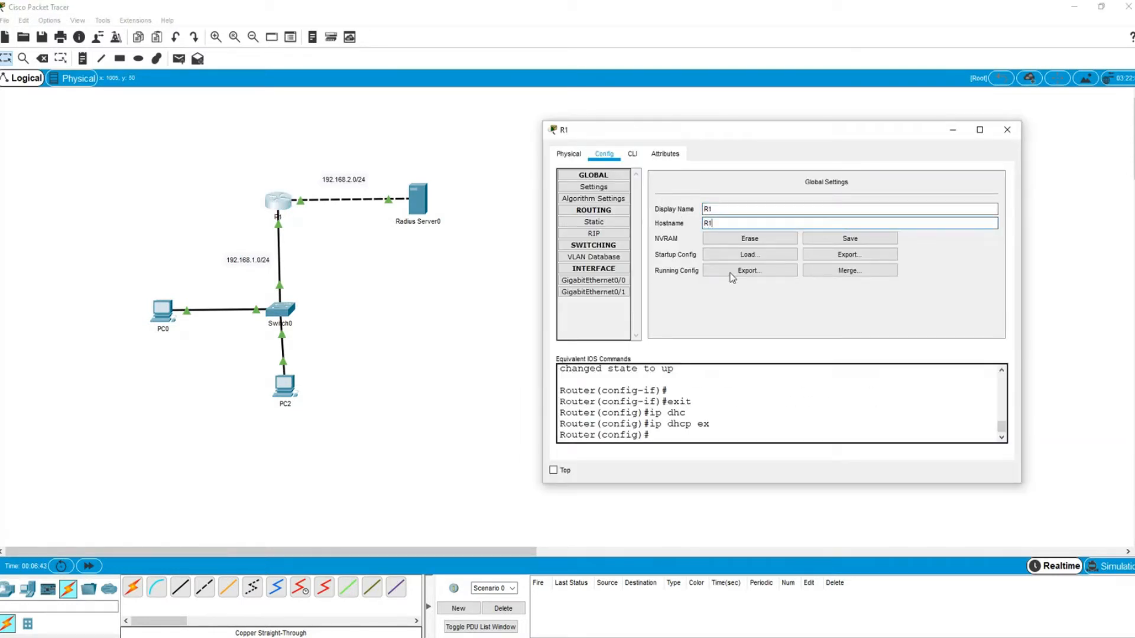
{"action": "left_click", "coordinate": [638, 155]}
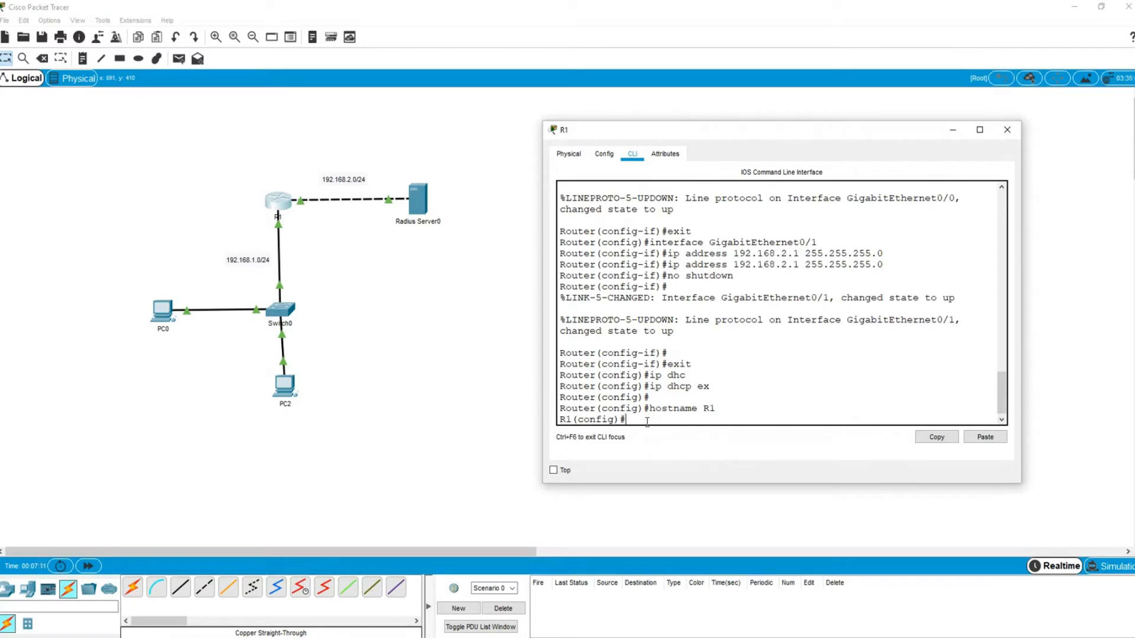
- Run 'ip dhcp excluded-address 192.168.1.1 192.168.1.5' in R1's console
{"action": "left_click", "coordinate": [985, 437]}
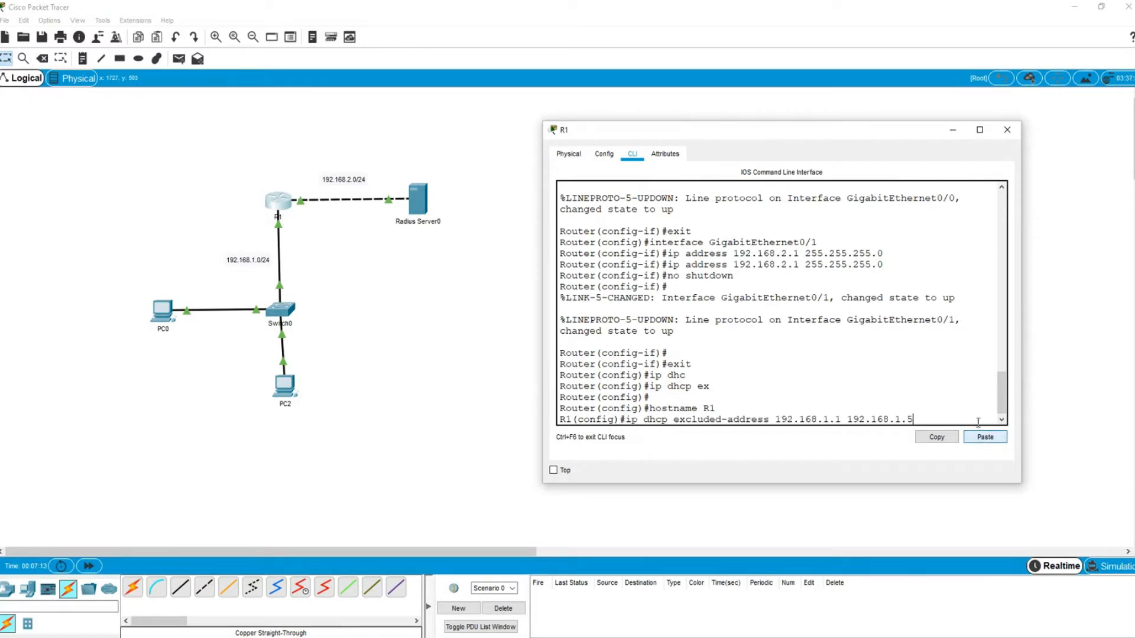
{"action": "left_click_drag", "start_coordinate": [775, 419], "coordinate": [911, 417]}
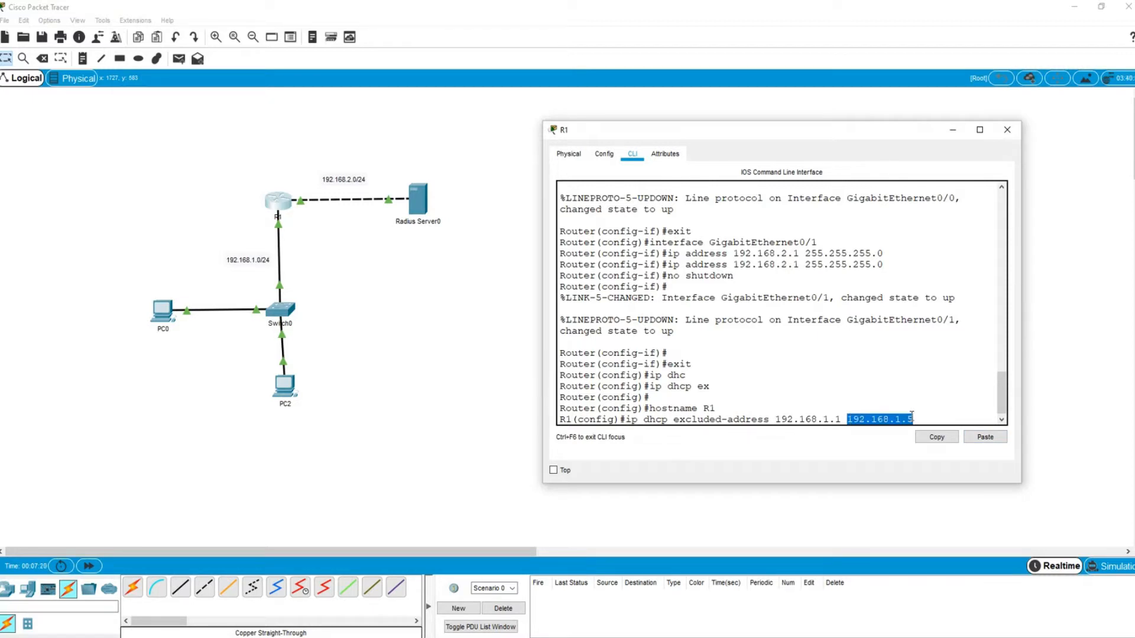
{"action": "left_click", "coordinate": [912, 416]}
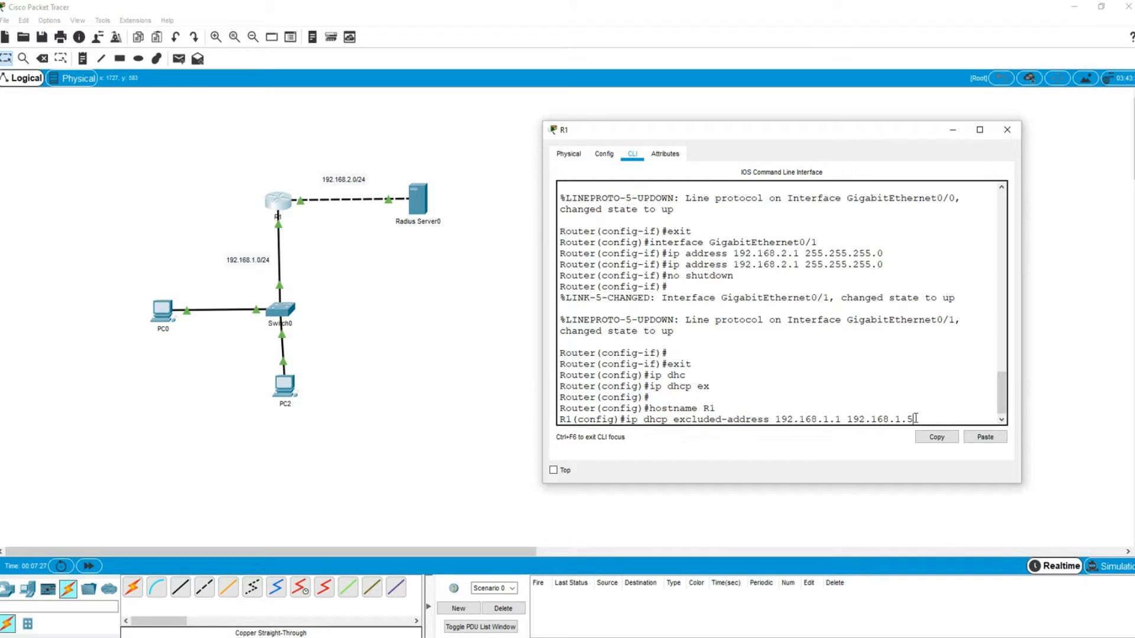
{"action": "key", "text": "Return"}
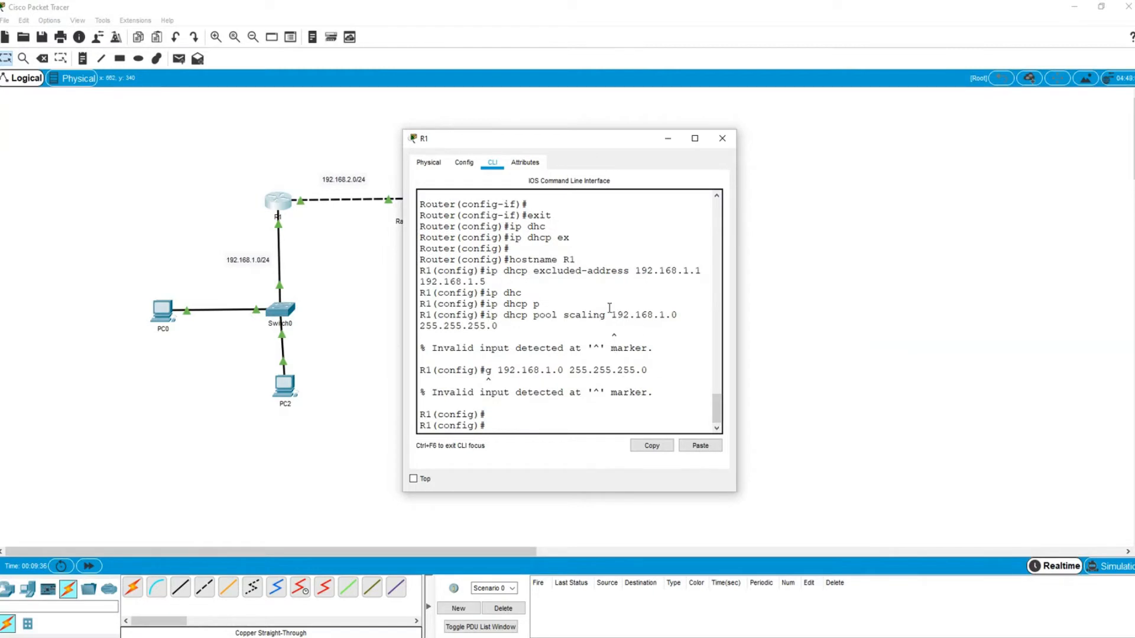
- Create a DHCP pool named scaling on R1
{"action": "left_click_drag", "start_coordinate": [491, 270], "coordinate": [499, 280]}
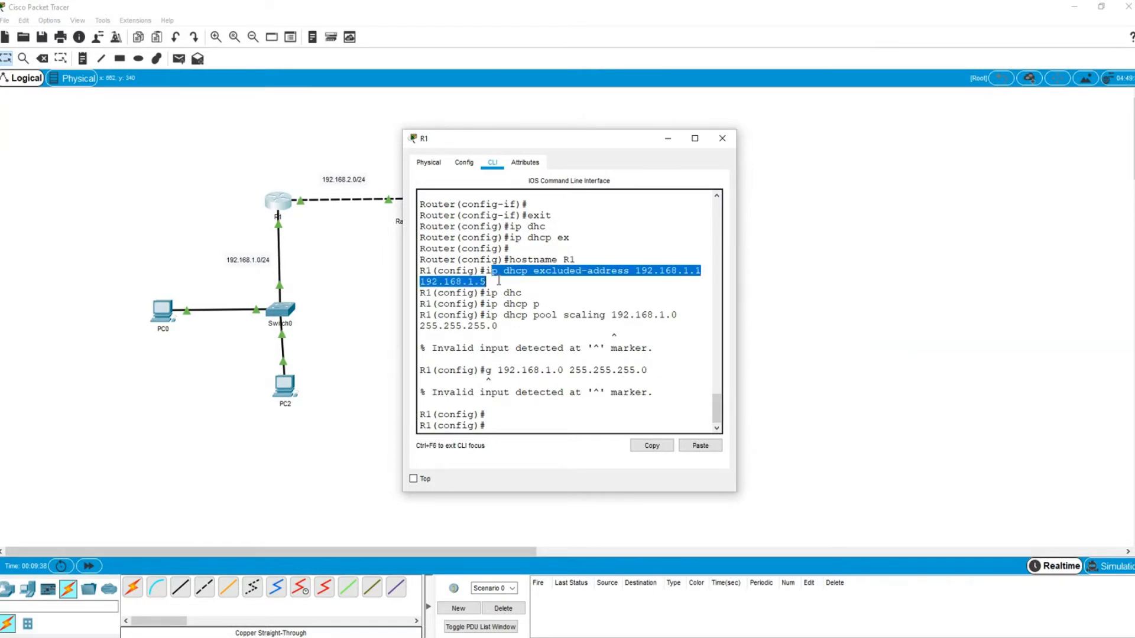
{"action": "left_click", "coordinate": [502, 415]}
{"action": "left_click", "coordinate": [507, 422]}
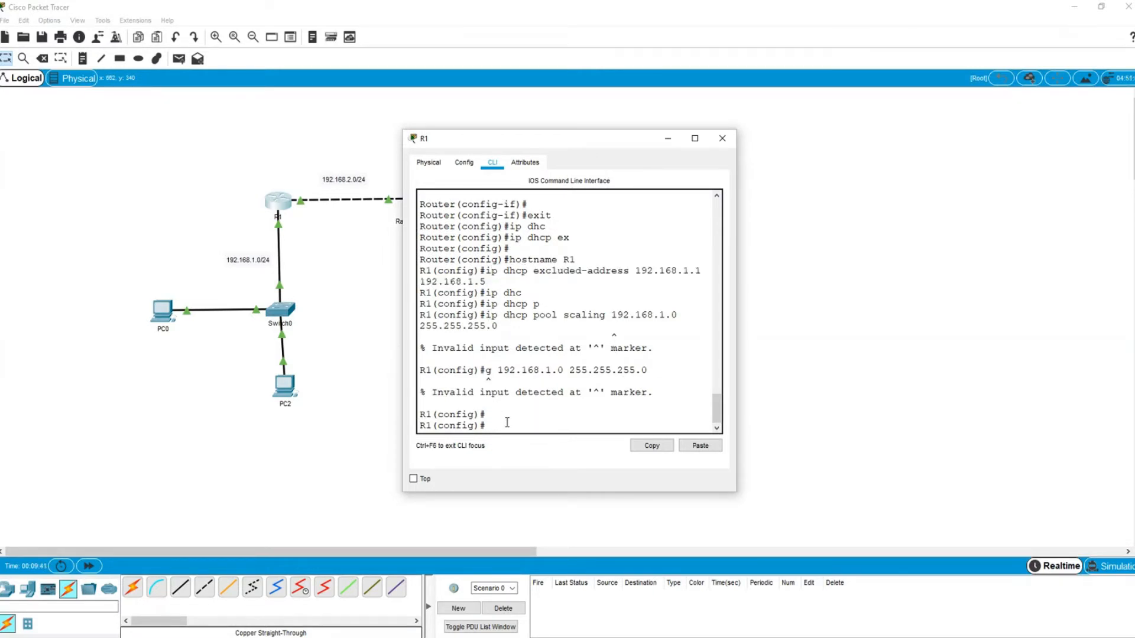
{"action": "type", "text": "ip"}
{"action": "type", "text": " dhc"}
{"action": "type", "text": "cp poo"}
{"action": "key", "text": "Tab"}
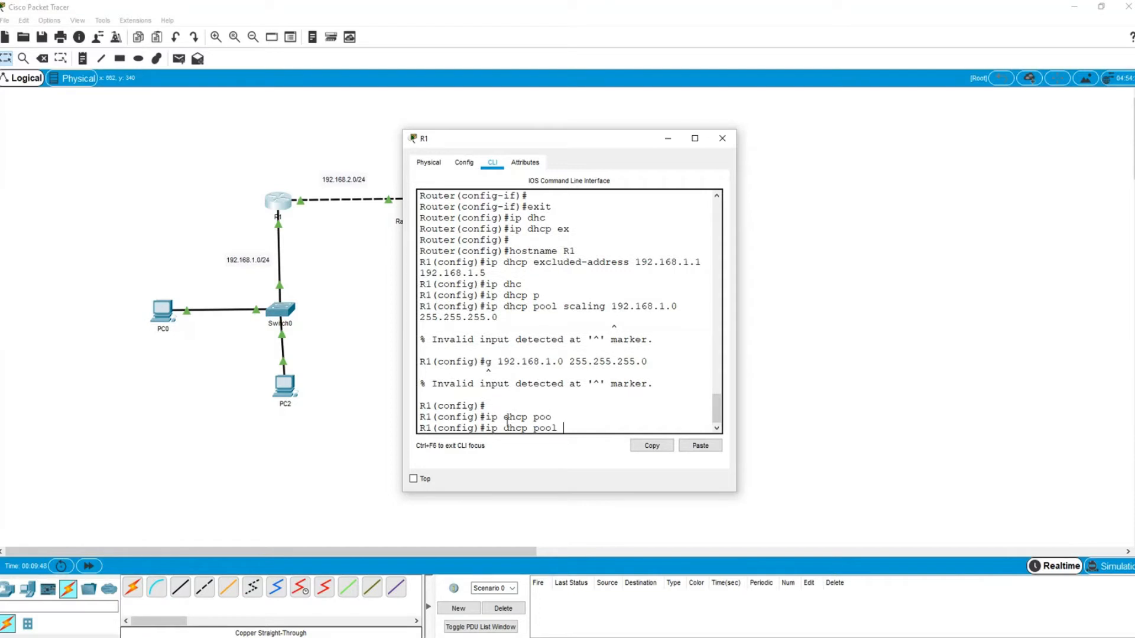
{"action": "type", "text": "scaling"}
{"action": "key", "text": "Return"}
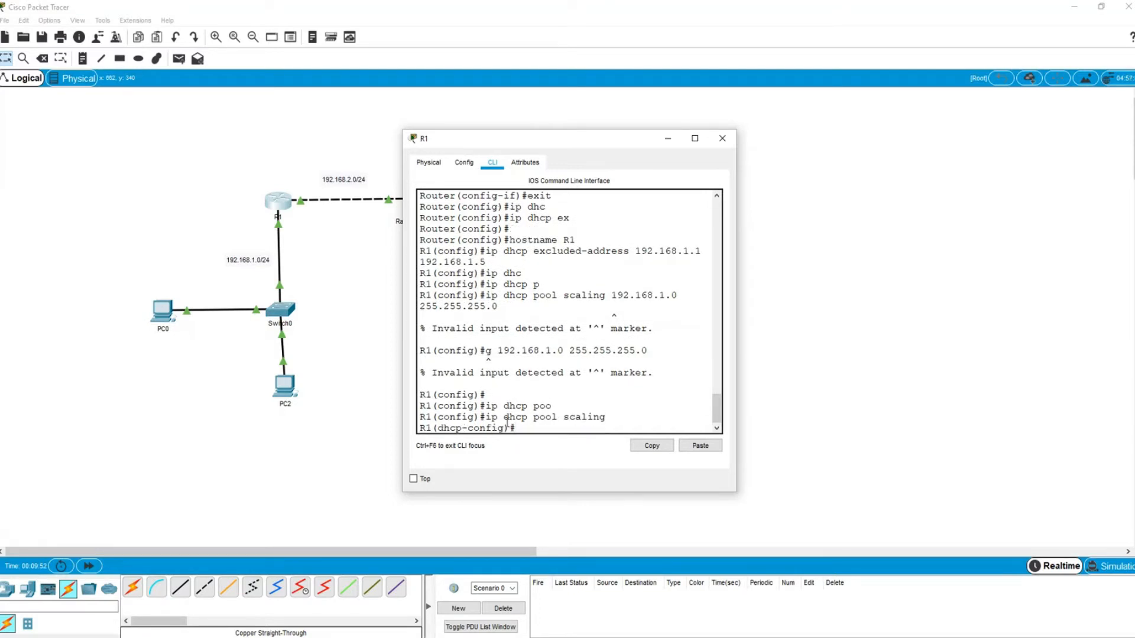
- Give pool scaling network 192.168.1.0 255.255.255.0 and default router 192.168.1.1
{"action": "type", "text": "net"}
{"action": "key", "text": "Tab"}
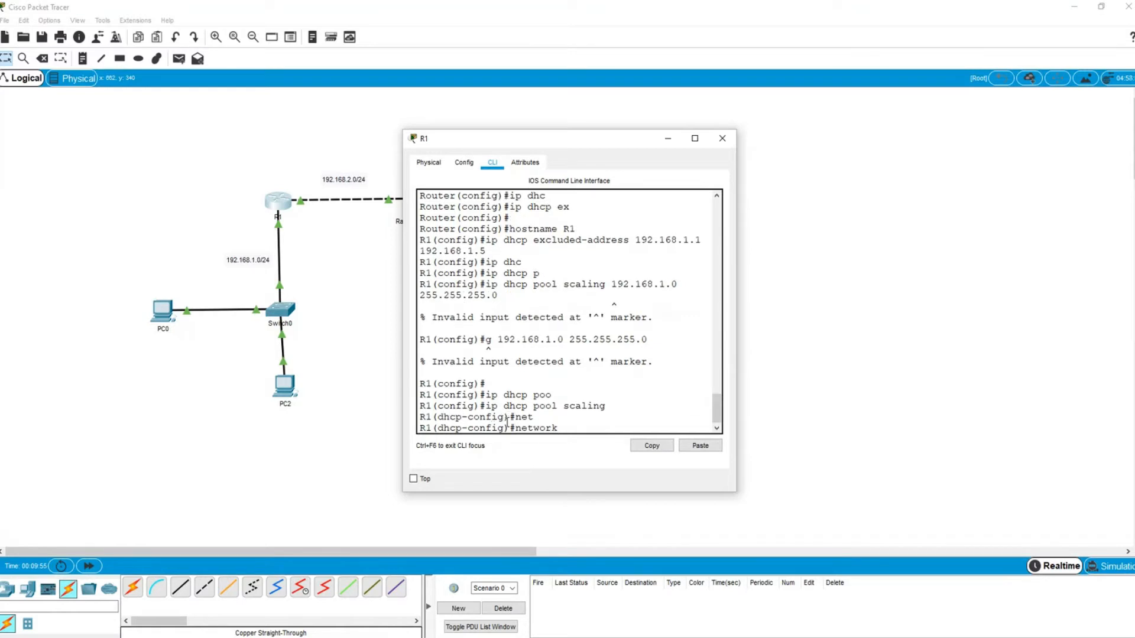
{"action": "left_click_drag", "start_coordinate": [736, 391], "coordinate": [948, 402]}
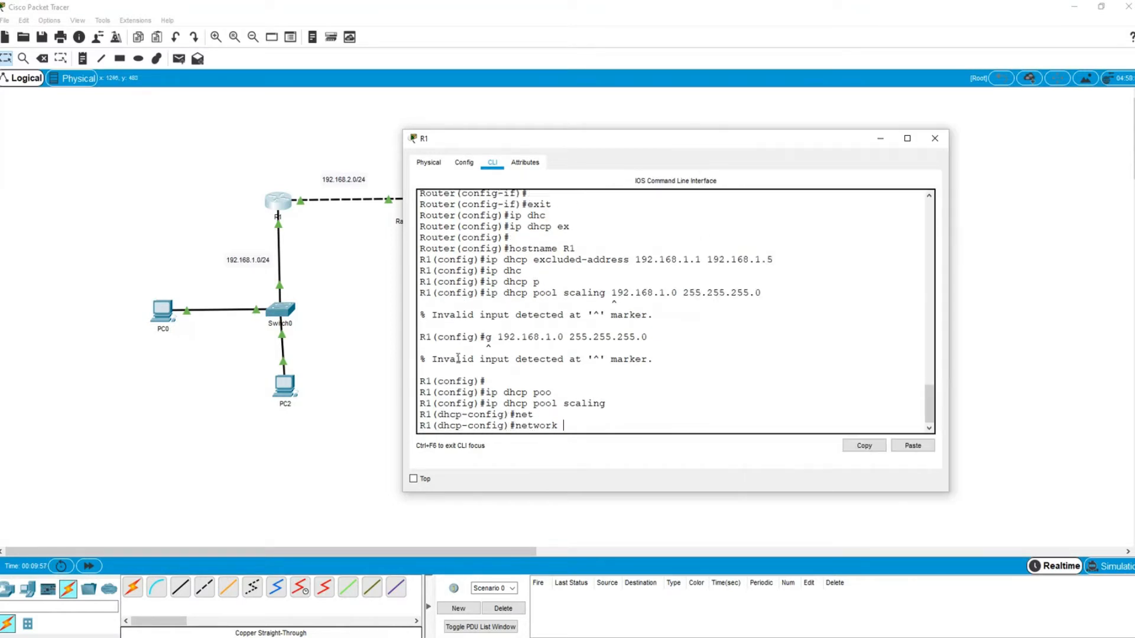
{"action": "type", "text": "192.168.1.0 255.255.255.0"}
{"action": "key", "text": "Return"}
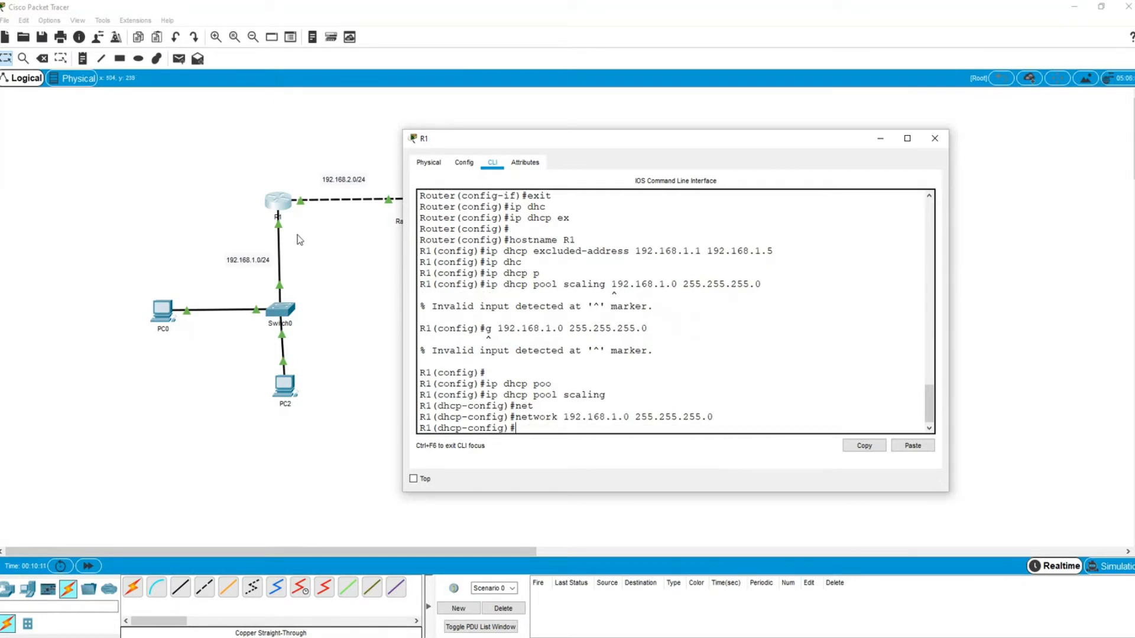
{"action": "type", "text": "defa"}
{"action": "key", "text": "Tab"}
{"action": "type", "text": "19"}
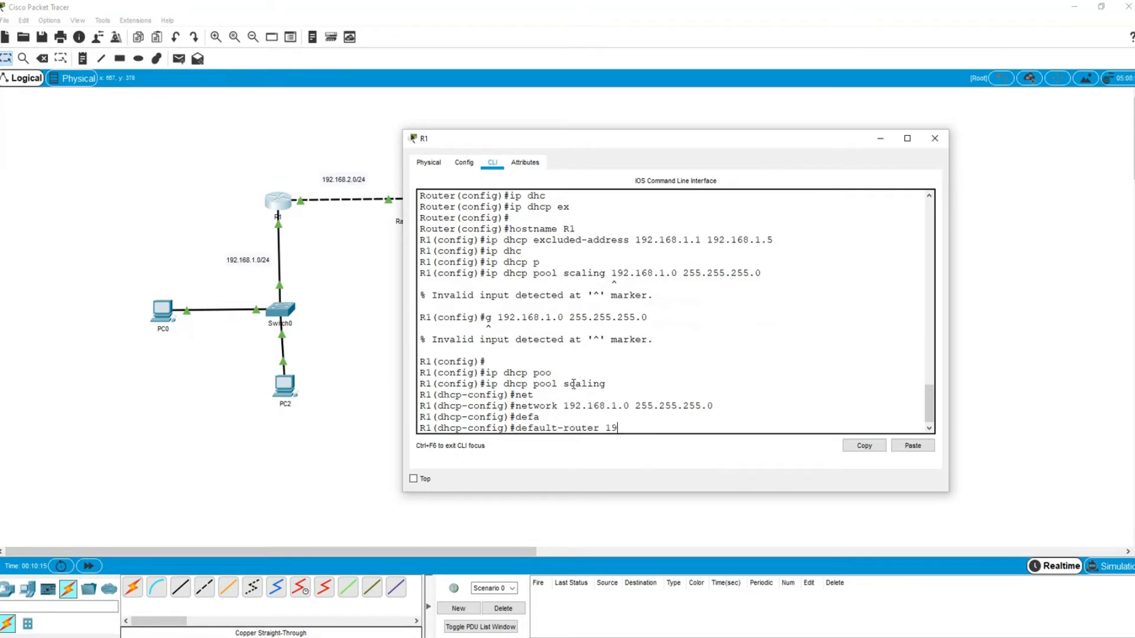
{"action": "type", "text": "2.168.1.1"}
{"action": "key", "text": "Return"}
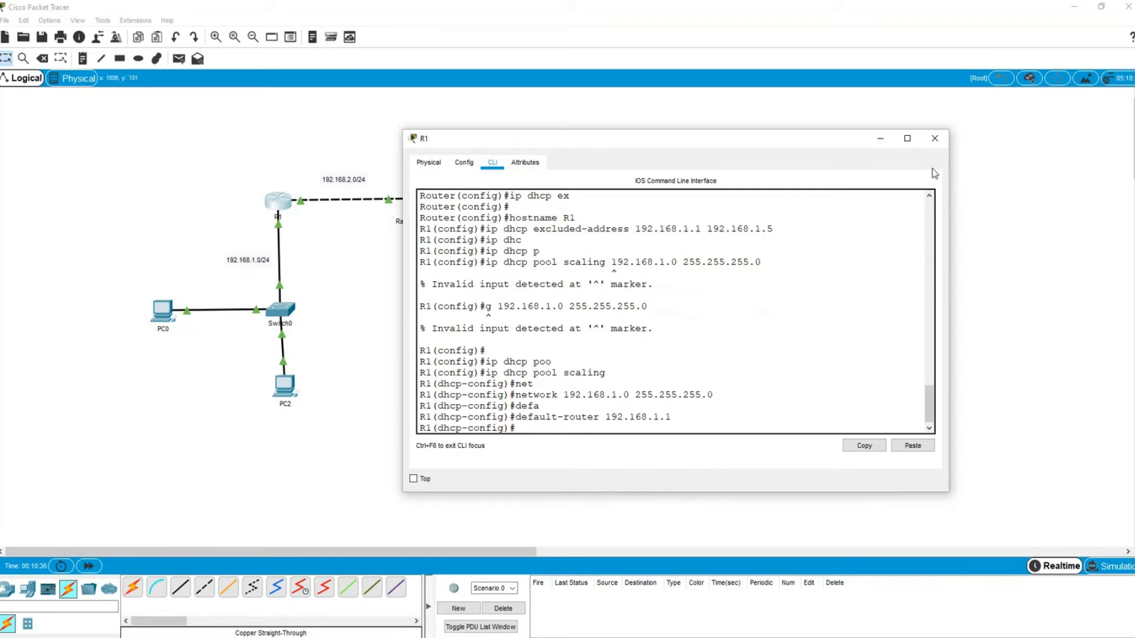
- Switch PC0's IP configuration to DHCP so it receives 192.168.1.6
{"action": "left_click", "coordinate": [934, 138]}
{"action": "left_click", "coordinate": [160, 319]}
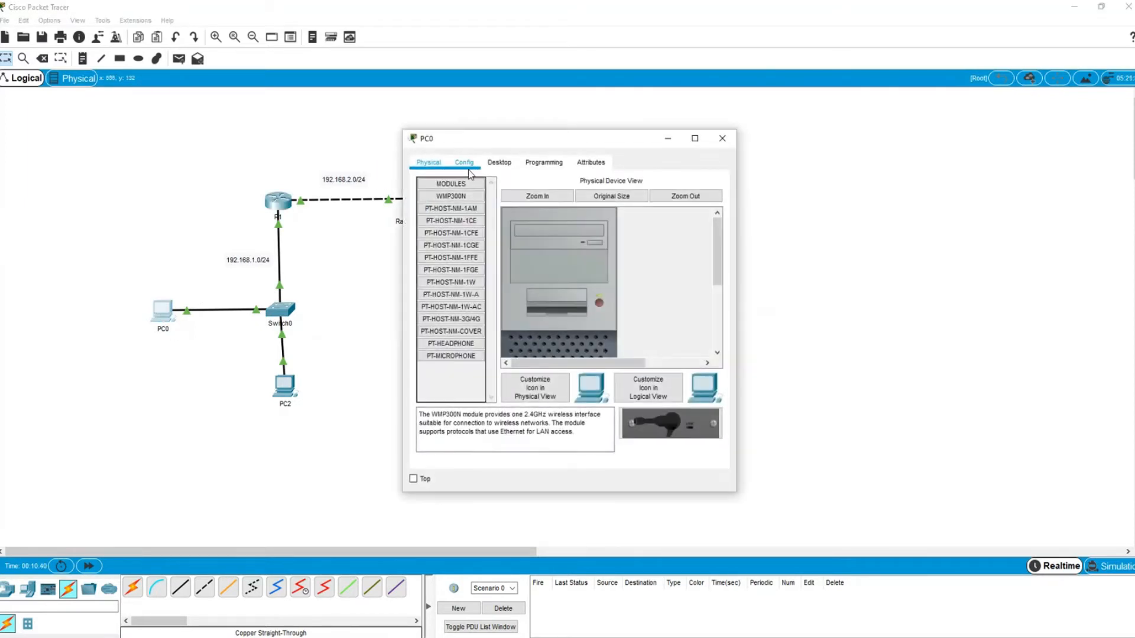
{"action": "left_click", "coordinate": [502, 162]}
{"action": "left_click", "coordinate": [480, 199]}
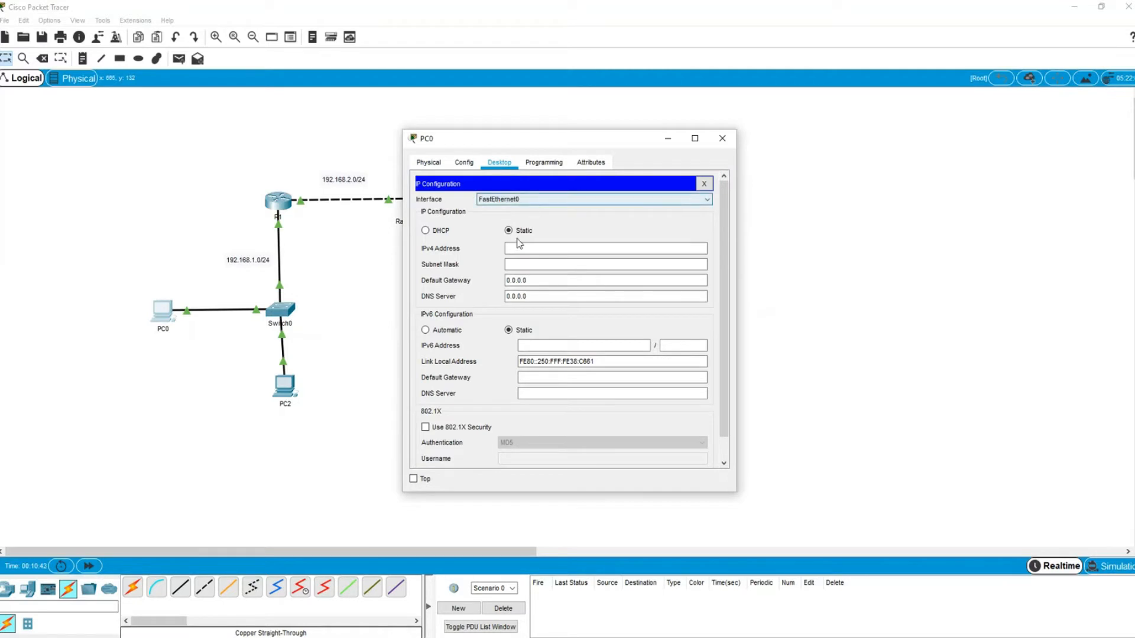
{"action": "left_click", "coordinate": [439, 232]}
{"action": "left_click_drag", "start_coordinate": [507, 144], "coordinate": [660, 121]}
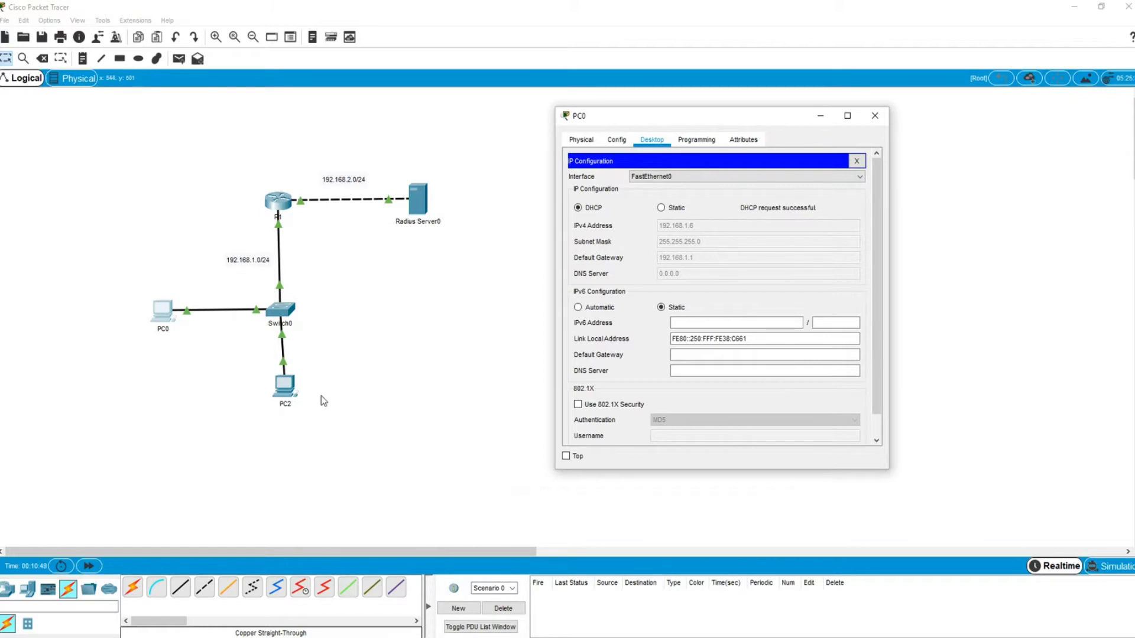
- Switch PC2's IP configuration to DHCP so it receives 192.168.1.7
{"action": "left_click", "coordinate": [286, 388]}
{"action": "left_click", "coordinate": [500, 163]}
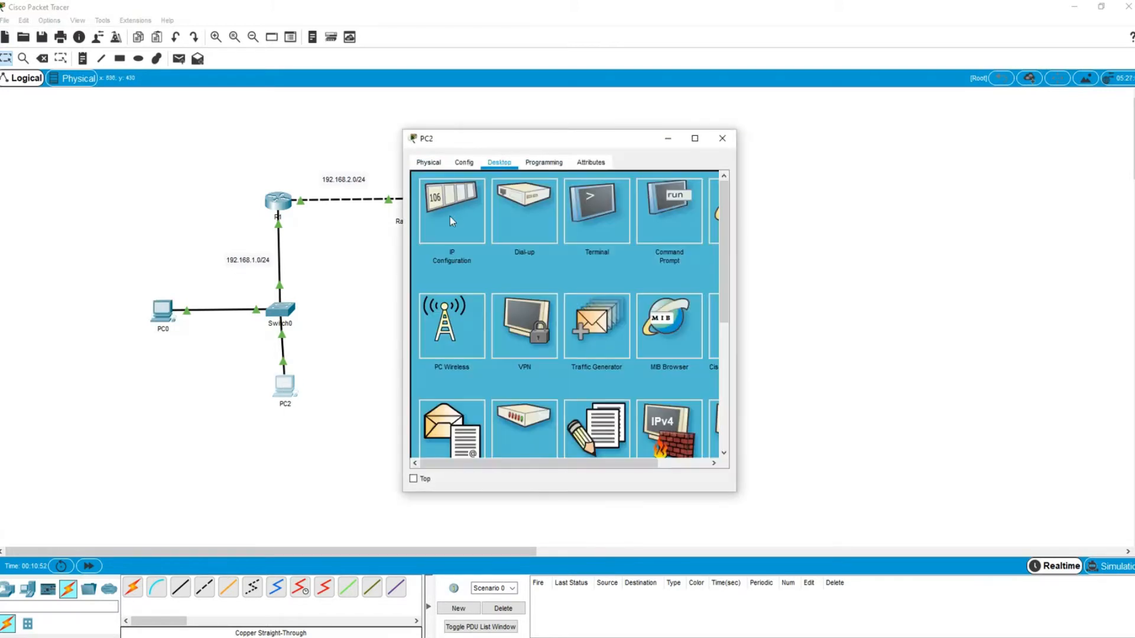
{"action": "left_click", "coordinate": [449, 216]}
{"action": "left_click", "coordinate": [437, 234]}
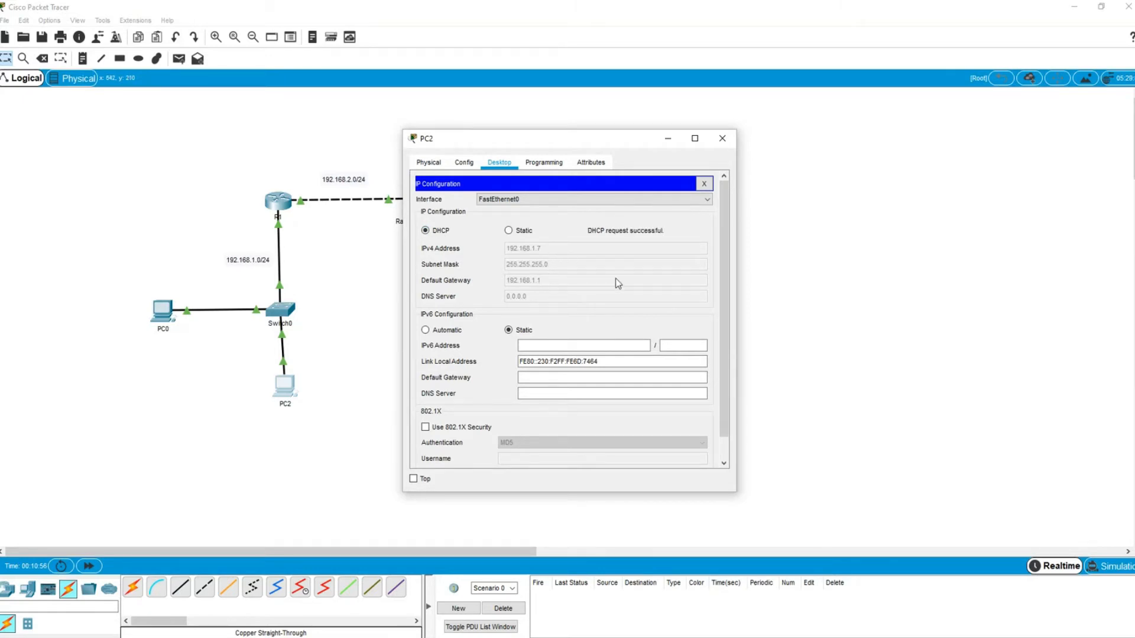
{"action": "left_click", "coordinate": [722, 138]}
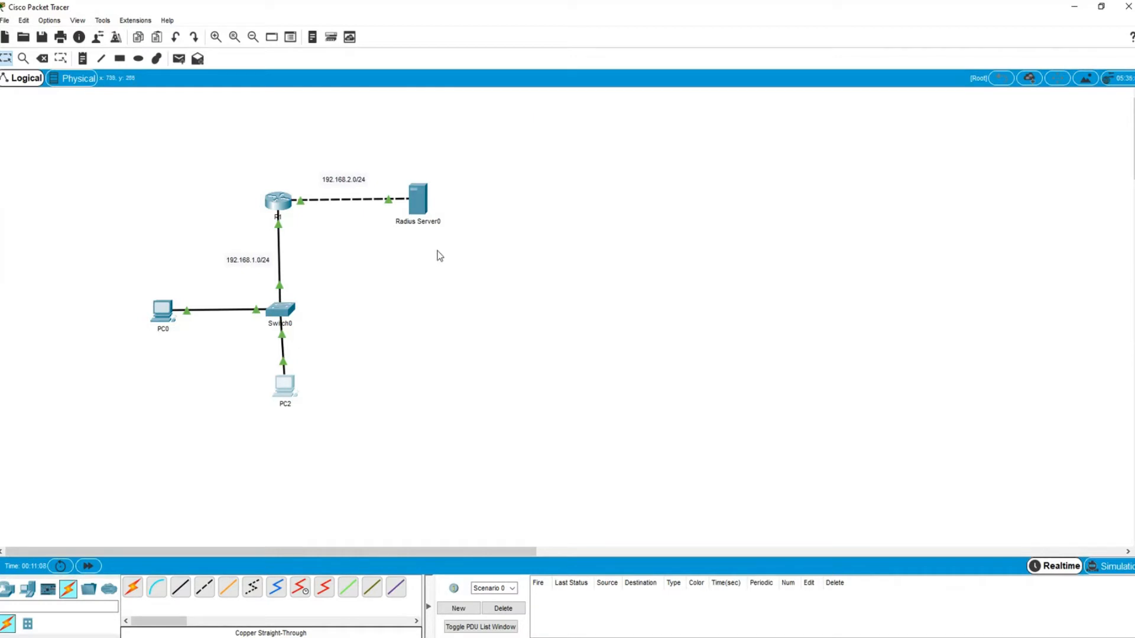
- Set Radius Server0 to IPv4 192.168.2.5, mask 255.255.255.0, gateway 192.168.2.1
{"action": "left_click", "coordinate": [422, 205]}
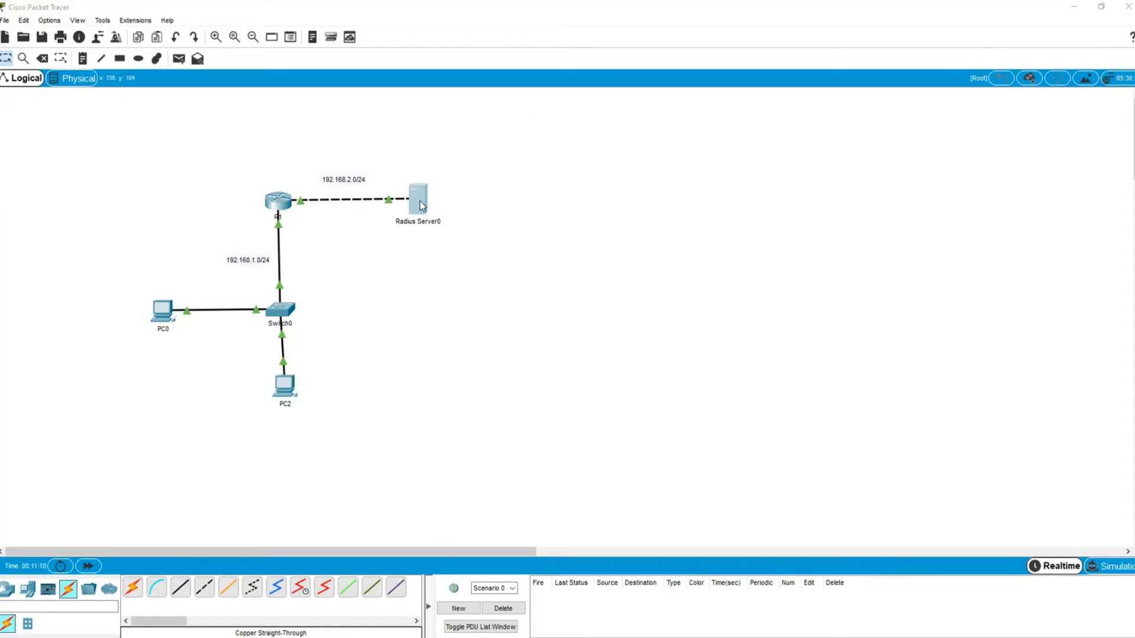
{"action": "left_click_drag", "start_coordinate": [467, 144], "coordinate": [601, 140]}
{"action": "left_click", "coordinate": [631, 162]}
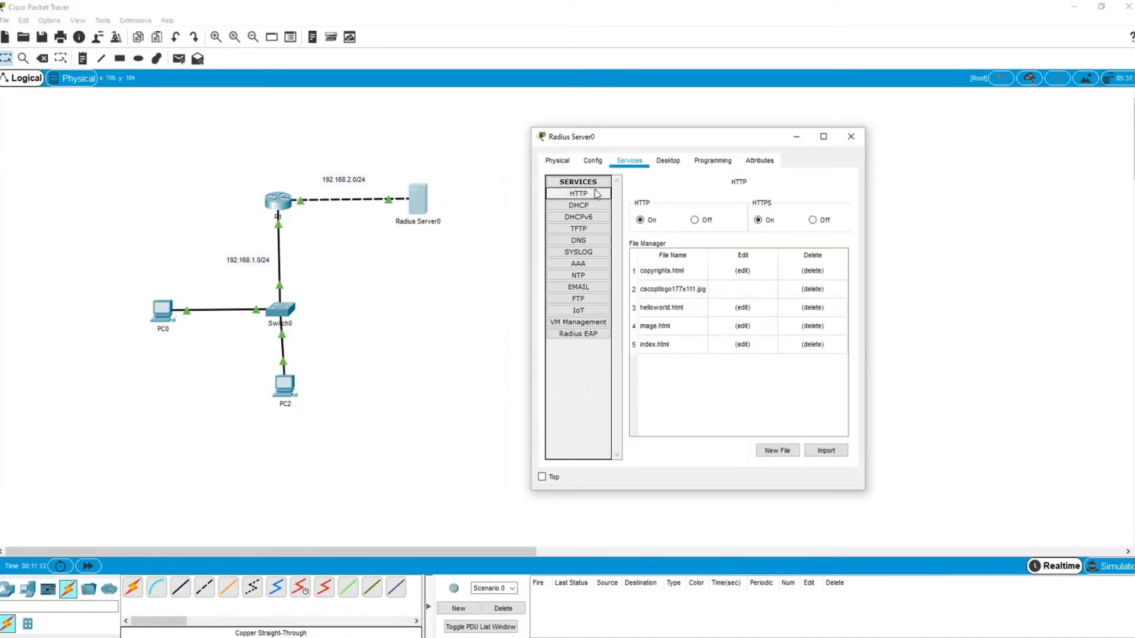
{"action": "left_click", "coordinate": [668, 161]}
{"action": "left_click", "coordinate": [580, 213]}
{"action": "left_click", "coordinate": [643, 231]}
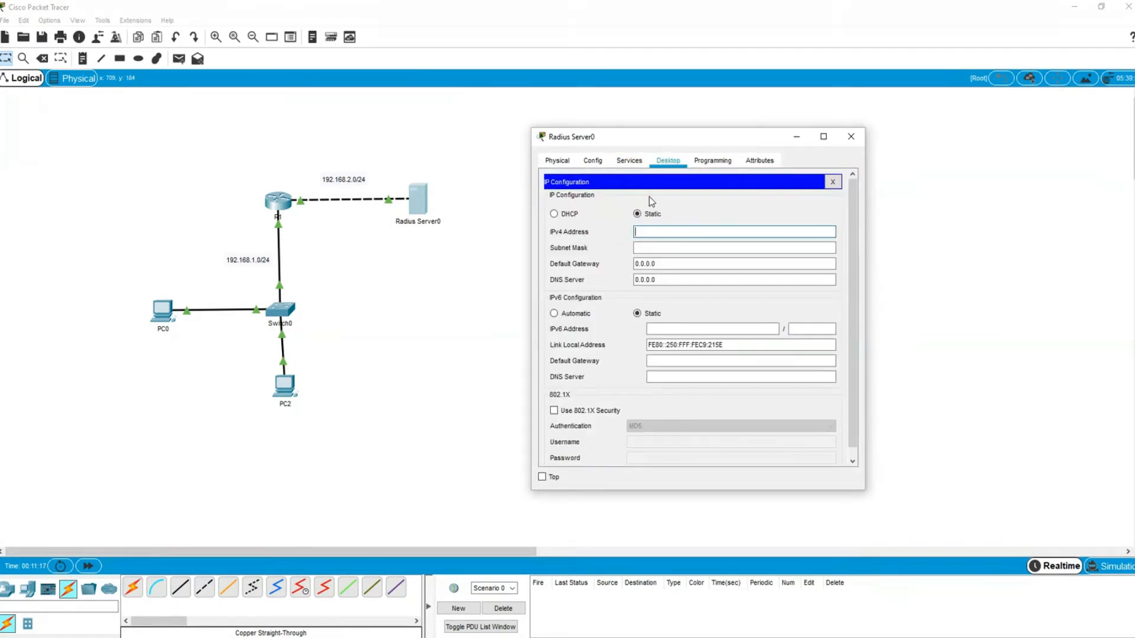
{"action": "type", "text": "192.168.2.5"}
{"action": "left_click", "coordinate": [647, 248]}
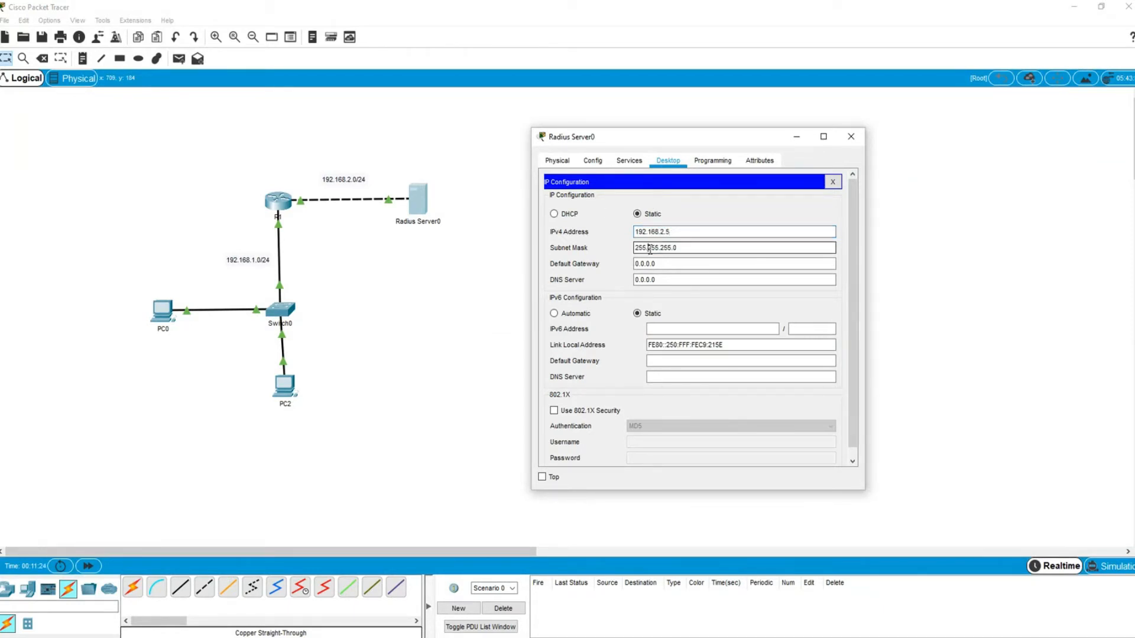
{"action": "left_click_drag", "start_coordinate": [682, 232], "coordinate": [635, 232]}
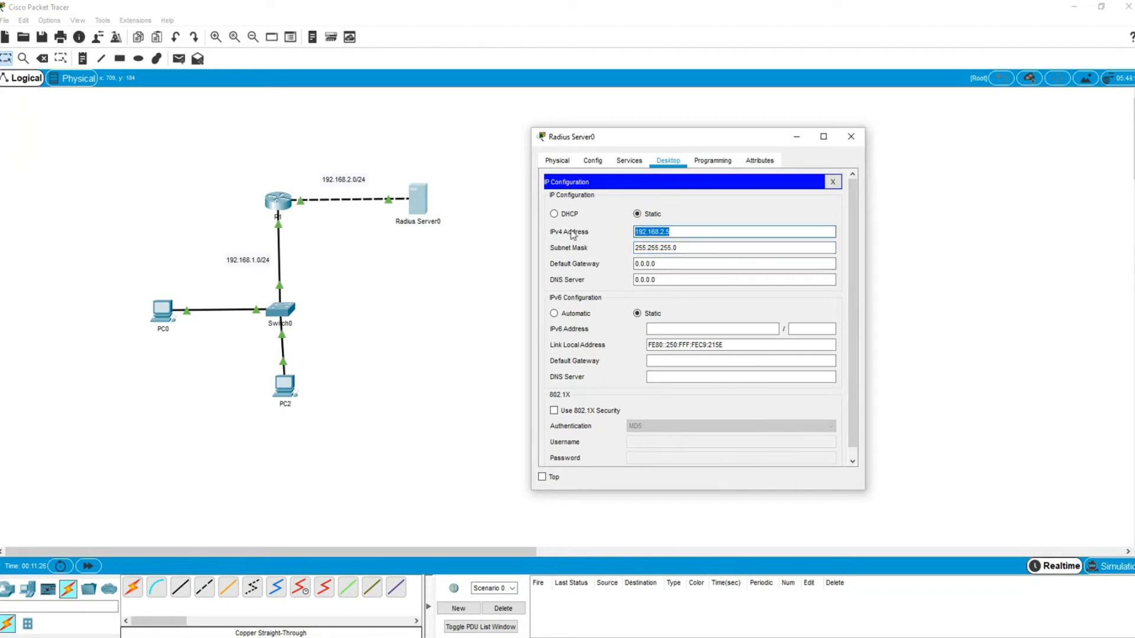
{"action": "left_click_drag", "start_coordinate": [668, 262], "coordinate": [589, 262]}
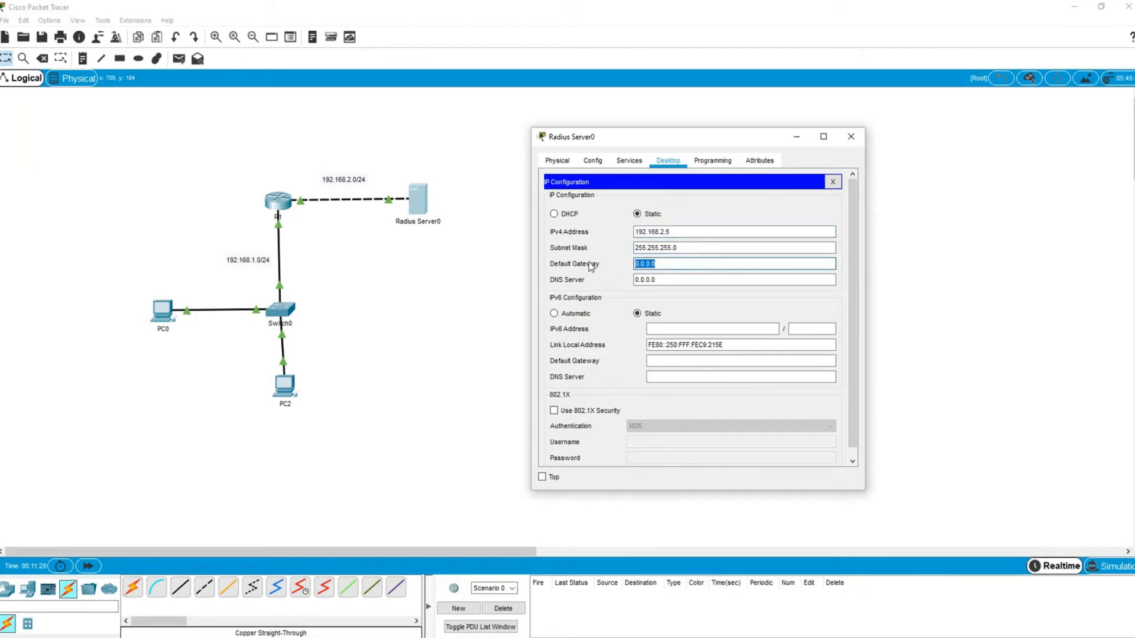
{"action": "type", "text": "192.168.2.1"}
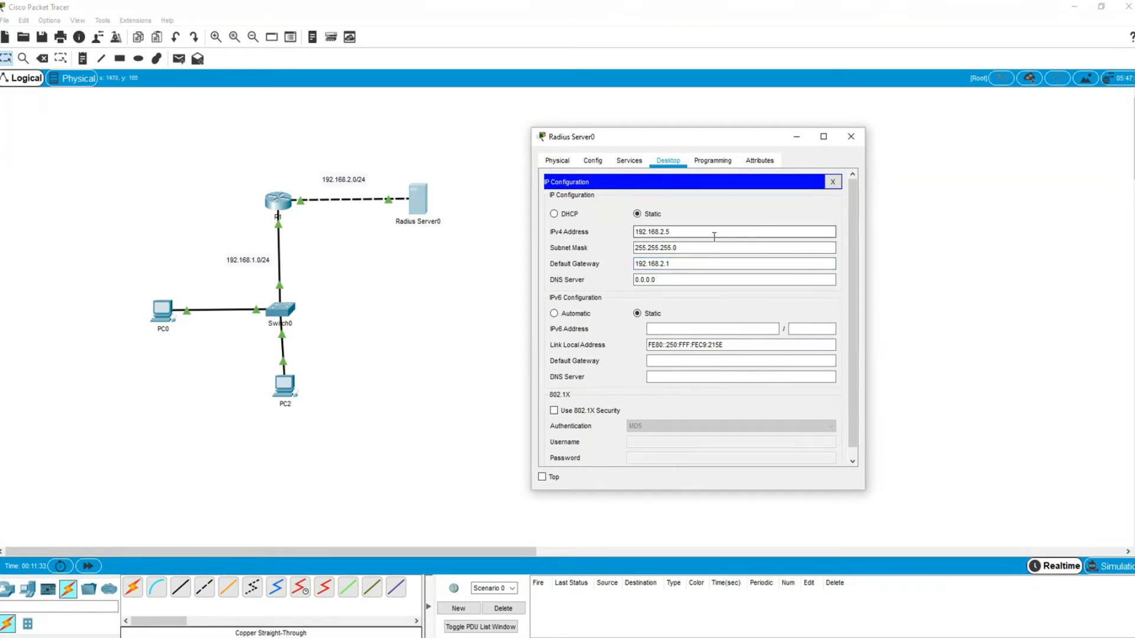
{"action": "left_click", "coordinate": [832, 182]}
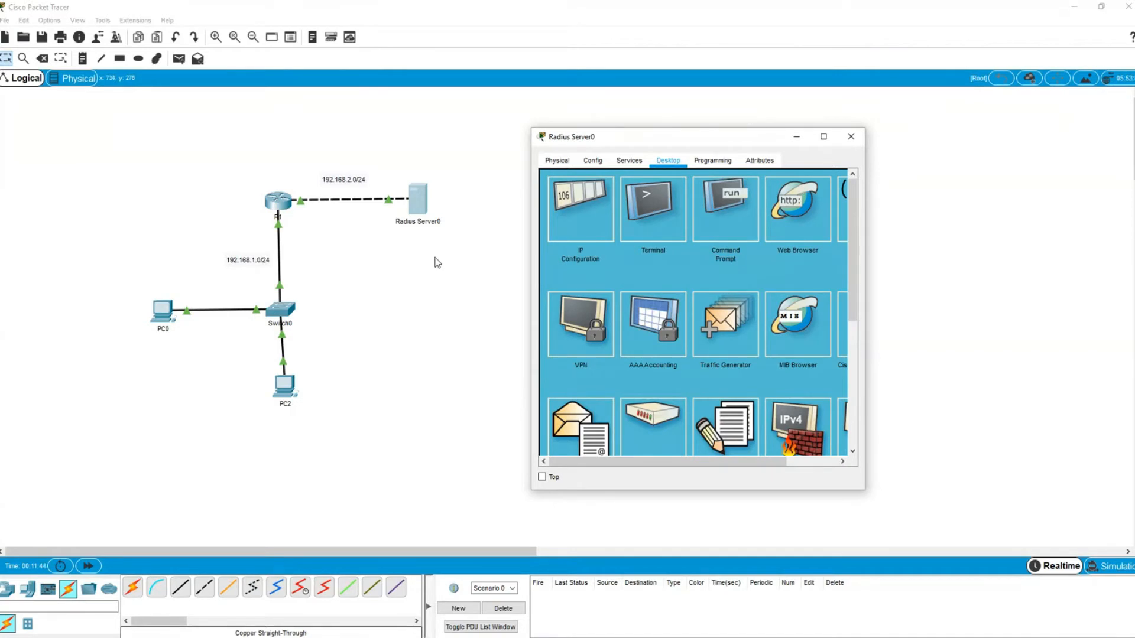
- Turn on the AAA service on Radius Server0
{"action": "left_click", "coordinate": [630, 162]}
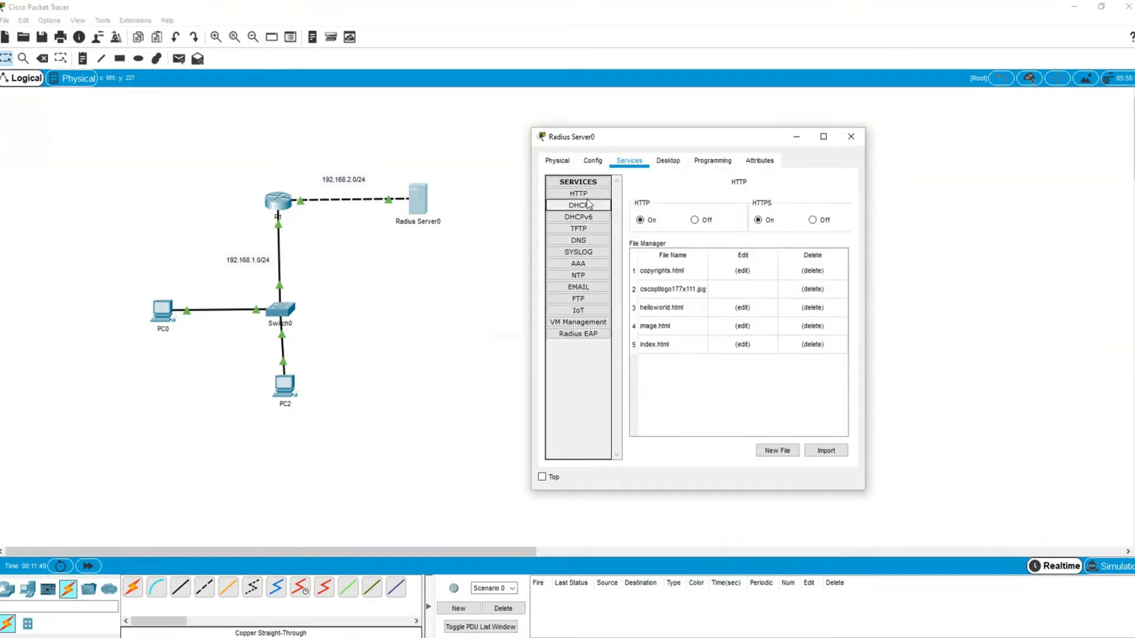
{"action": "left_click", "coordinate": [578, 264]}
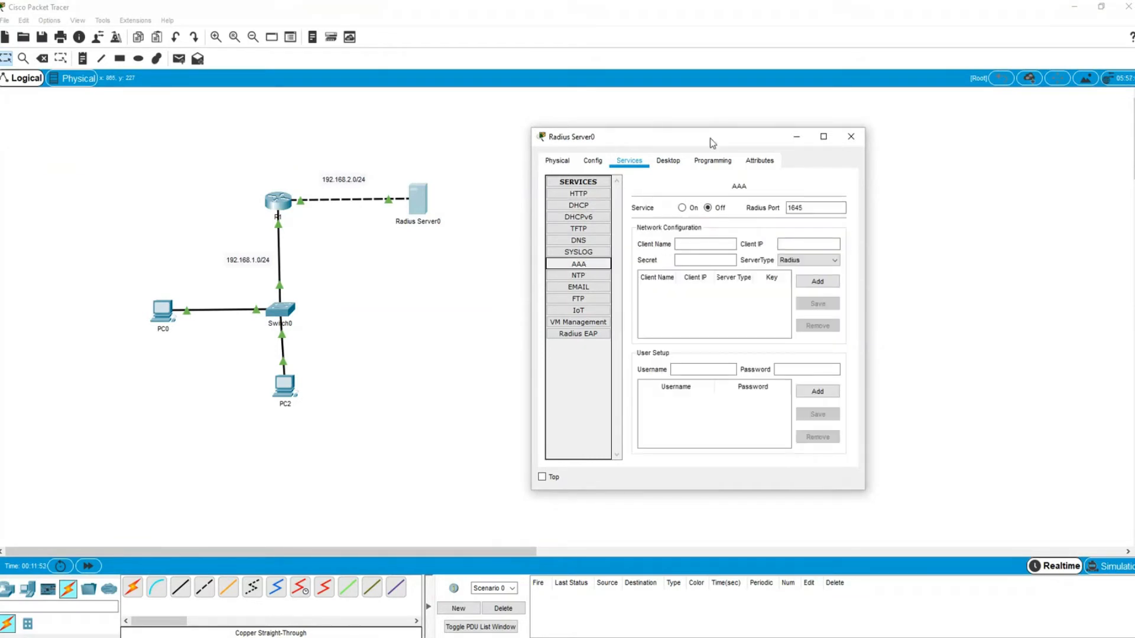
{"action": "left_click_drag", "start_coordinate": [712, 142], "coordinate": [663, 137]}
{"action": "left_click_drag", "start_coordinate": [815, 210], "coordinate": [1001, 208]}
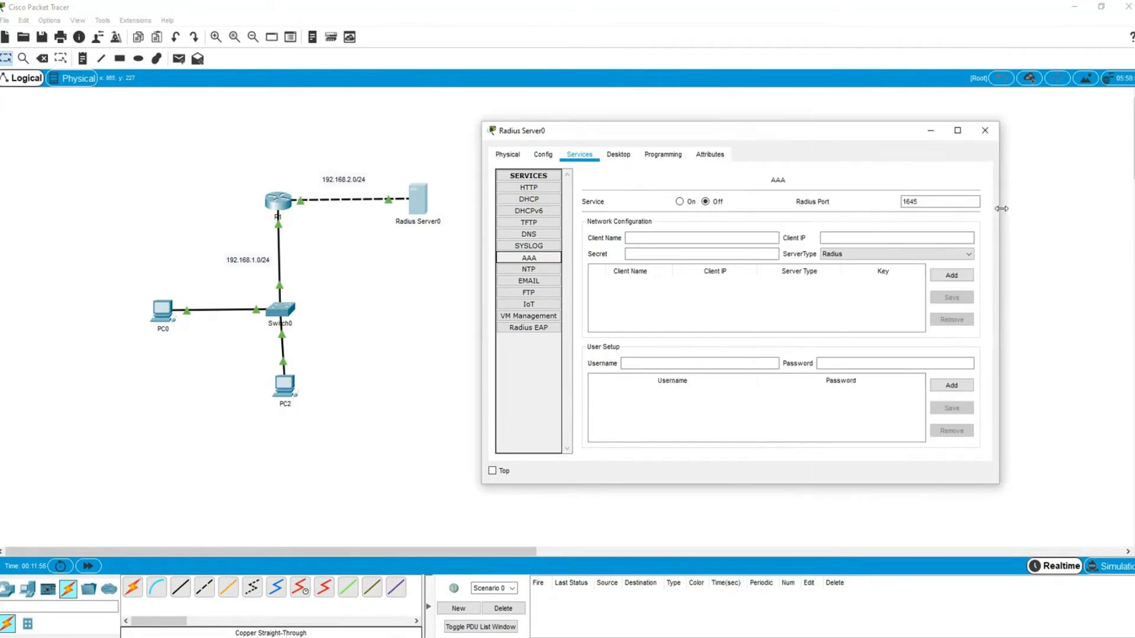
{"action": "left_click", "coordinate": [681, 202]}
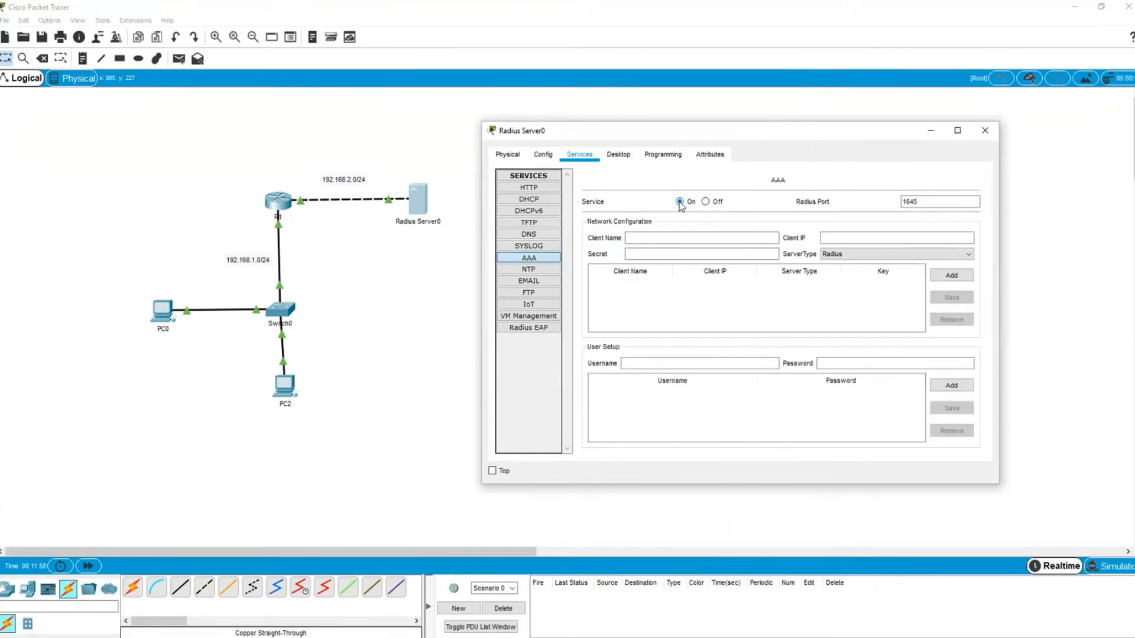
- Add Radius client R1 at 192.168.2.1 with the shared secret
{"action": "left_click", "coordinate": [646, 237]}
{"action": "type", "text": "R1"}
{"action": "left_click", "coordinate": [847, 236]}
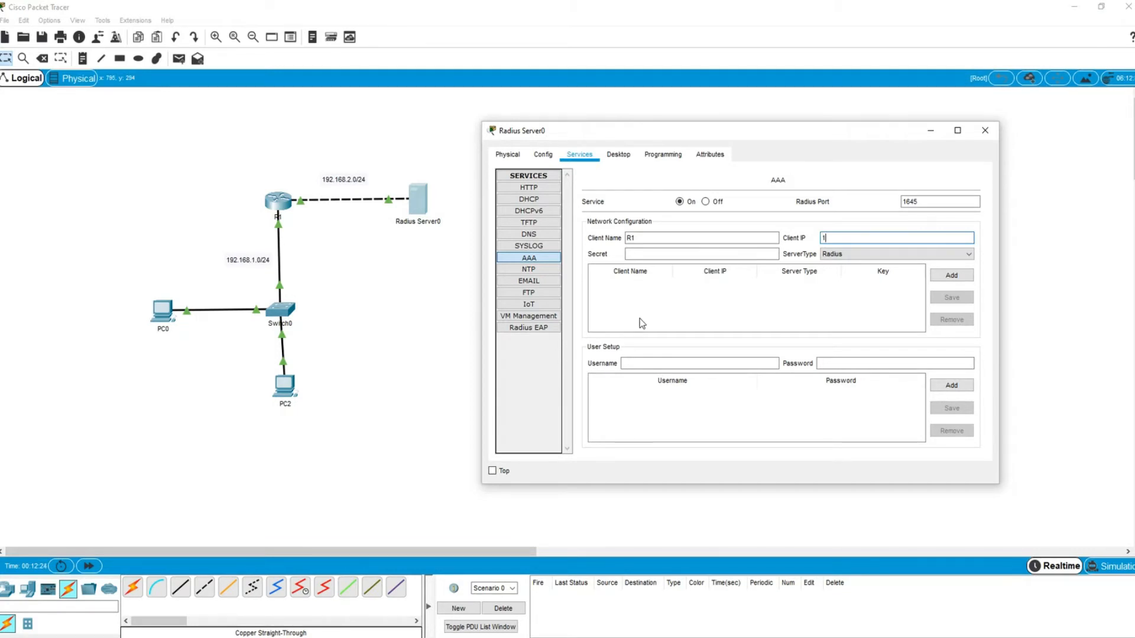
{"action": "type", "text": "92.168.2.1"}
{"action": "left_click", "coordinate": [629, 255]}
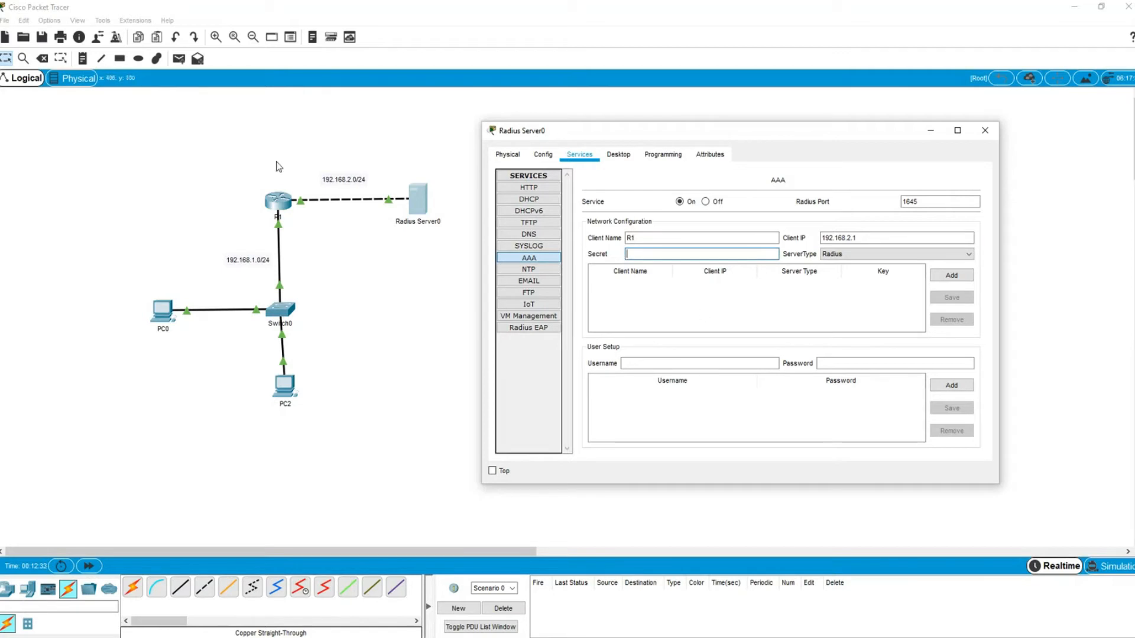
{"action": "type", "text": "cisco"}
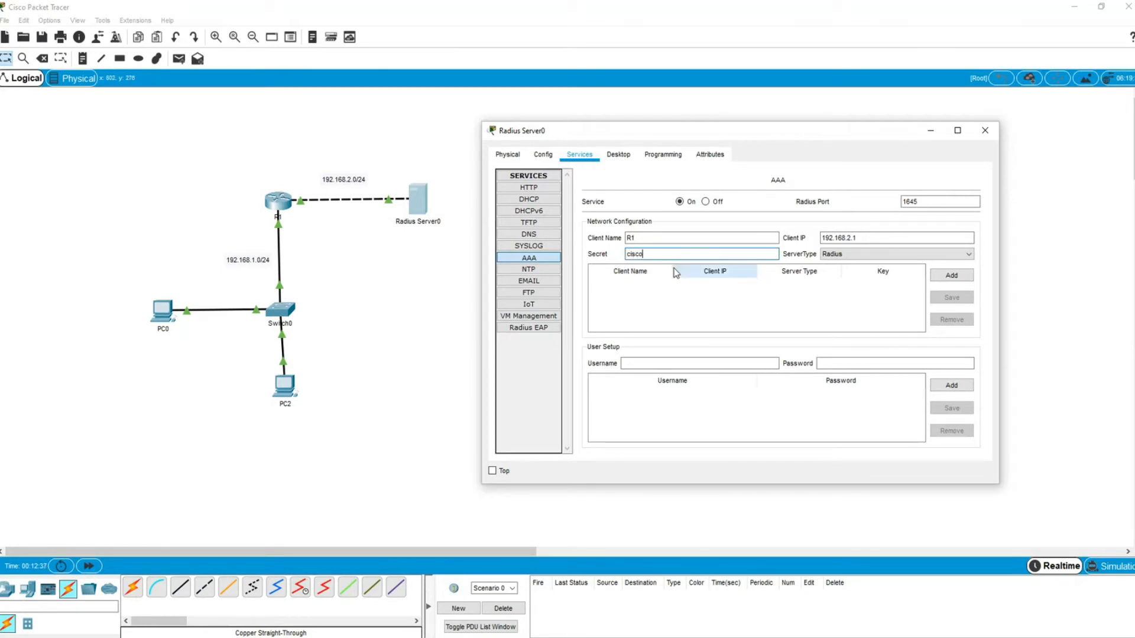
{"action": "type", "text": "123"}
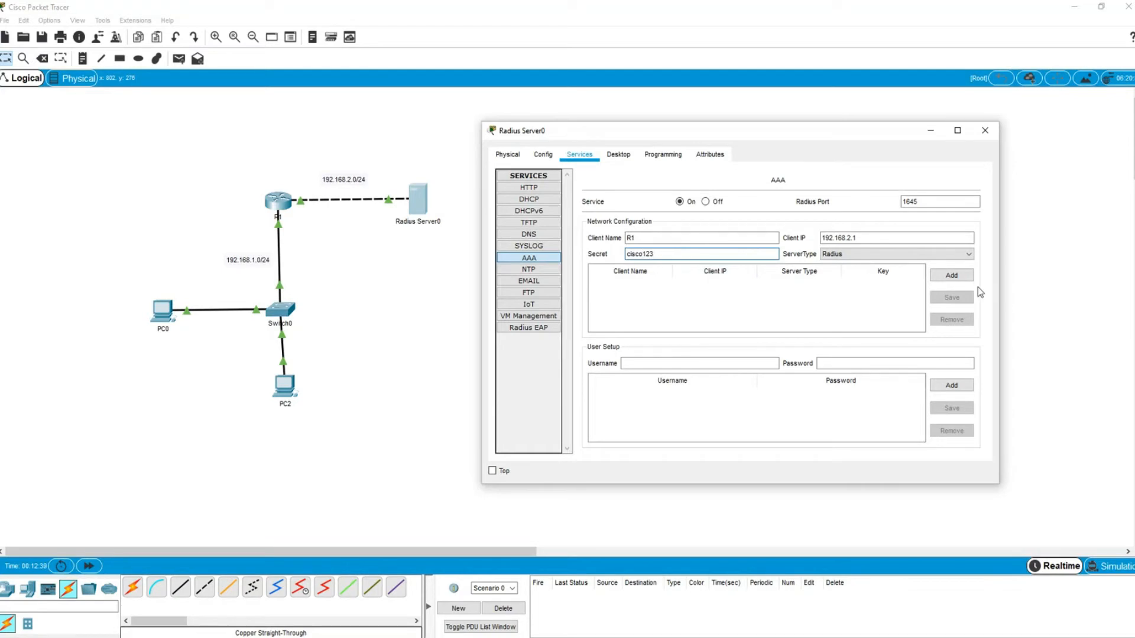
{"action": "left_click", "coordinate": [838, 255]}
{"action": "left_click", "coordinate": [838, 265]}
{"action": "left_click", "coordinate": [951, 276]}
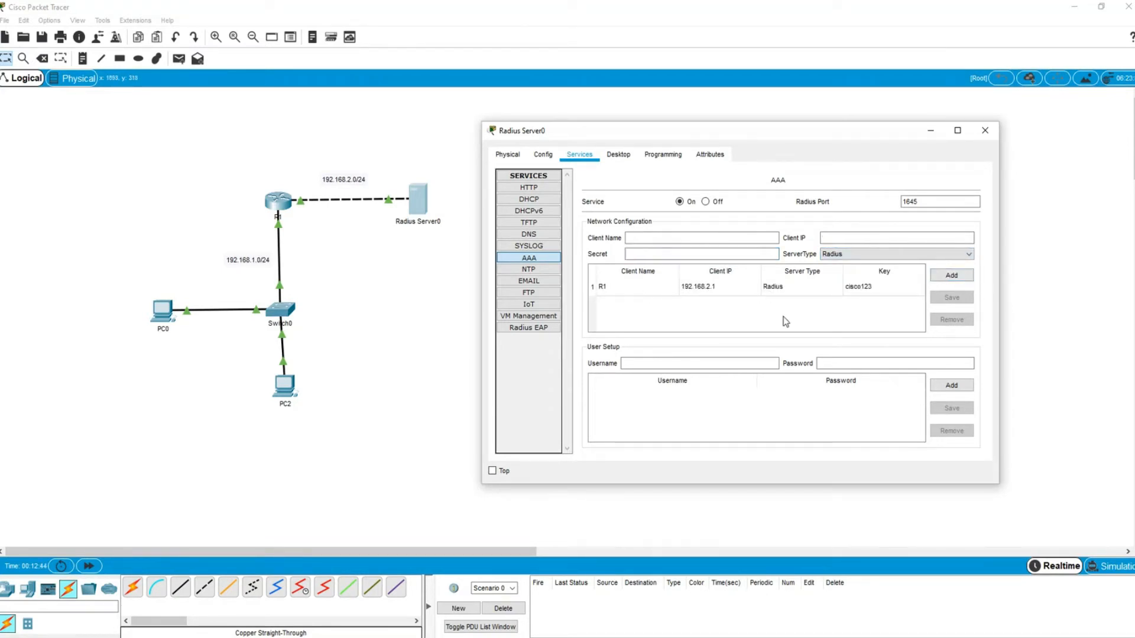
- Add user1 with its password to the AAA user list
{"action": "left_click", "coordinate": [652, 364]}
{"action": "type", "text": "user1"}
{"action": "key", "text": "Tab"}
{"action": "type", "text": "123456"}
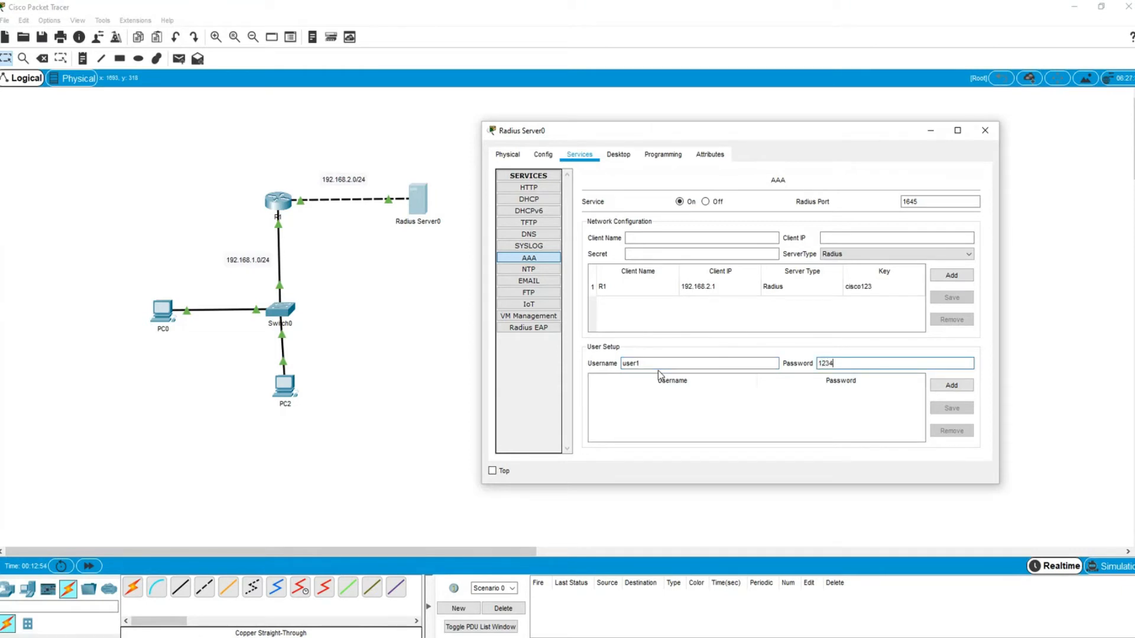
{"action": "left_click", "coordinate": [953, 387]}
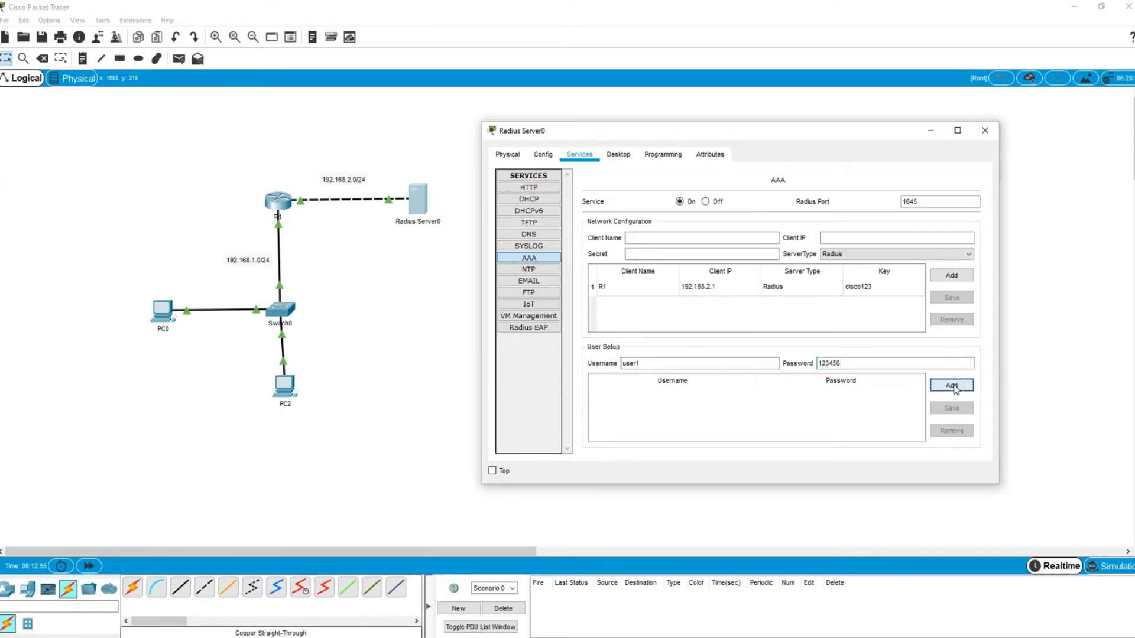
- Add user2 with its password and close the Radius Server0 window
{"action": "left_click", "coordinate": [638, 363]}
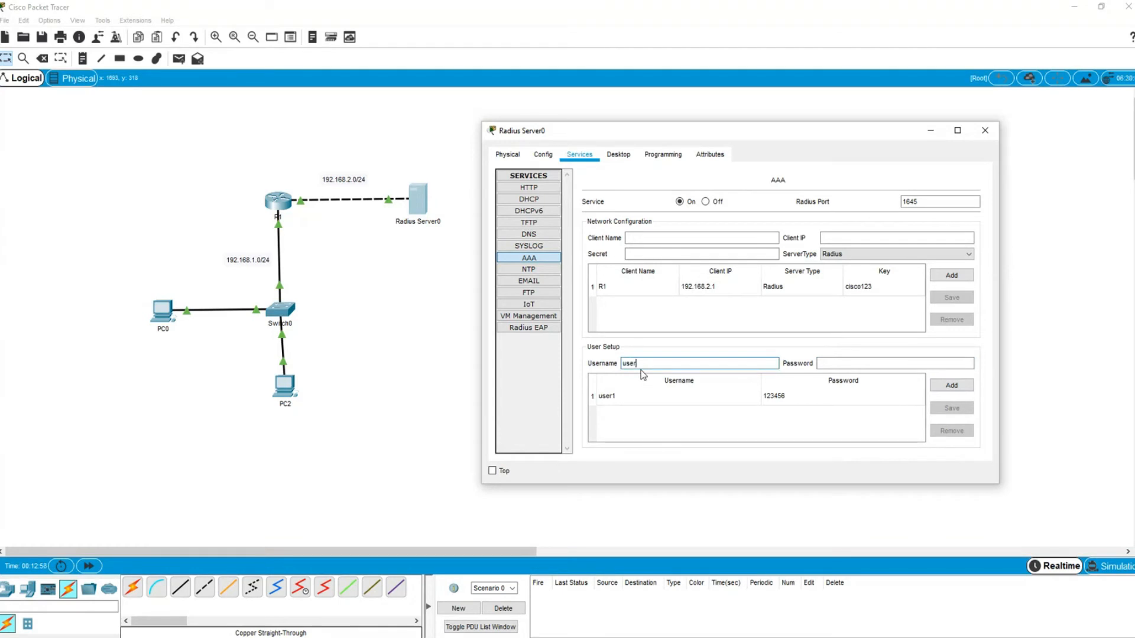
{"action": "type", "text": "user2"}
{"action": "key", "text": "Tab"}
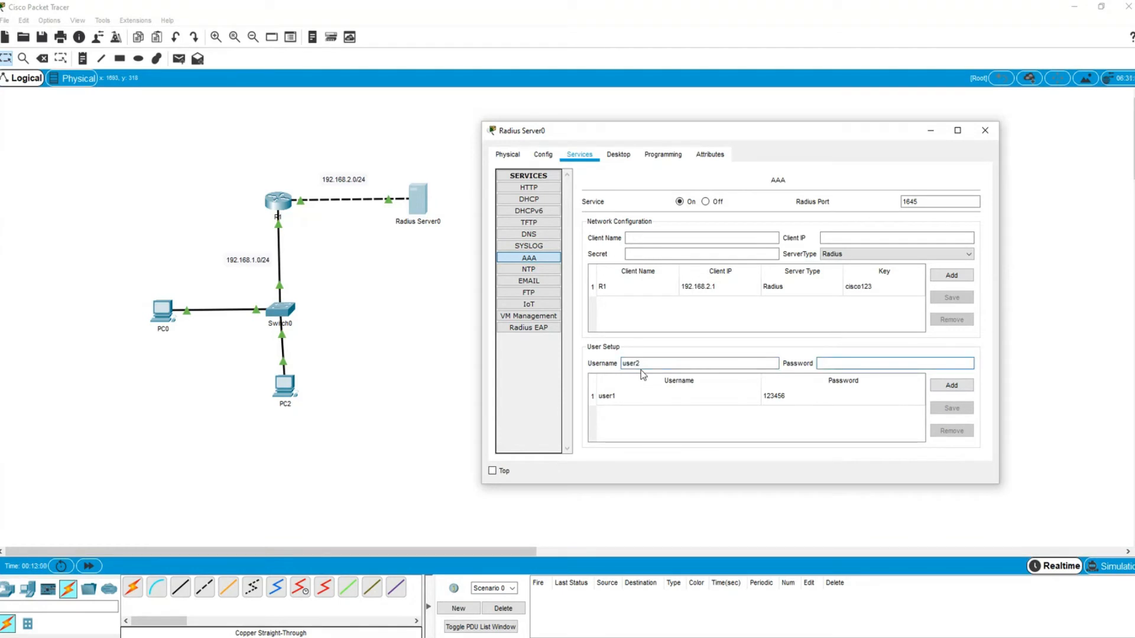
{"action": "type", "text": "123456"}
{"action": "left_click", "coordinate": [951, 385]}
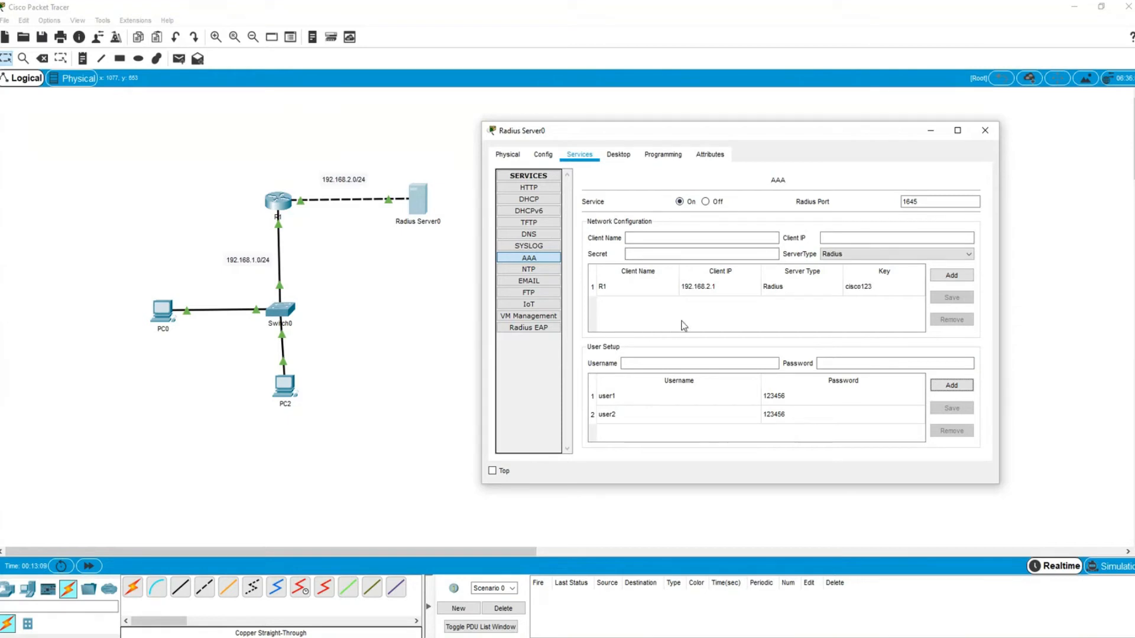
{"action": "left_click", "coordinate": [990, 131]}
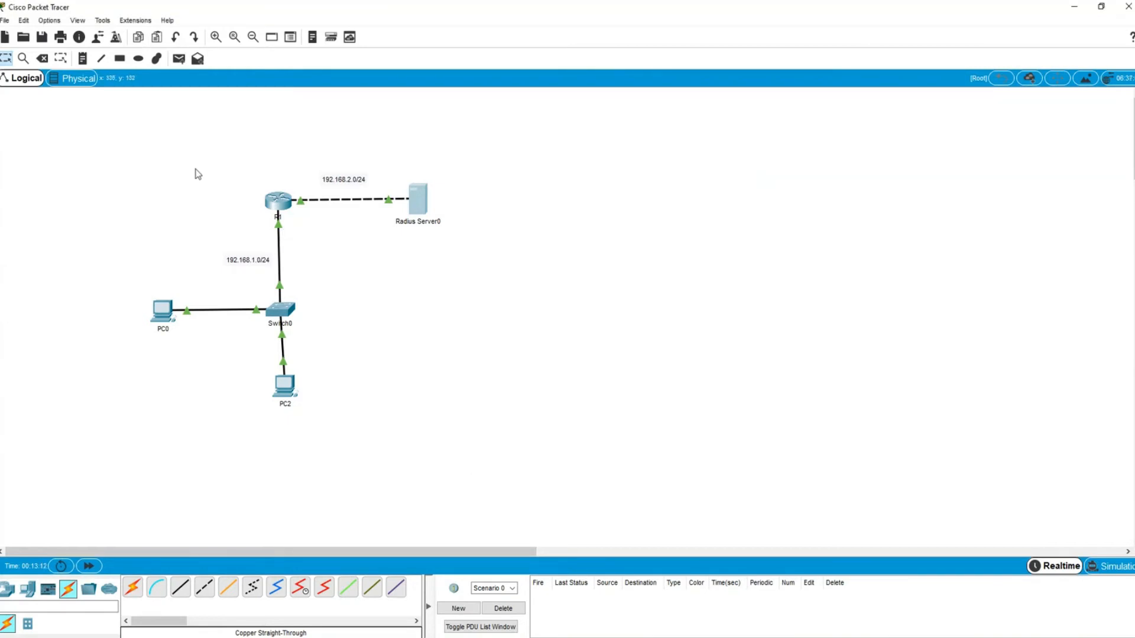
- In R1's CLI, enter configure terminal and then aaa new-model
{"action": "left_click_drag", "start_coordinate": [204, 149], "coordinate": [275, 198]}
{"action": "left_click", "coordinate": [279, 202]}
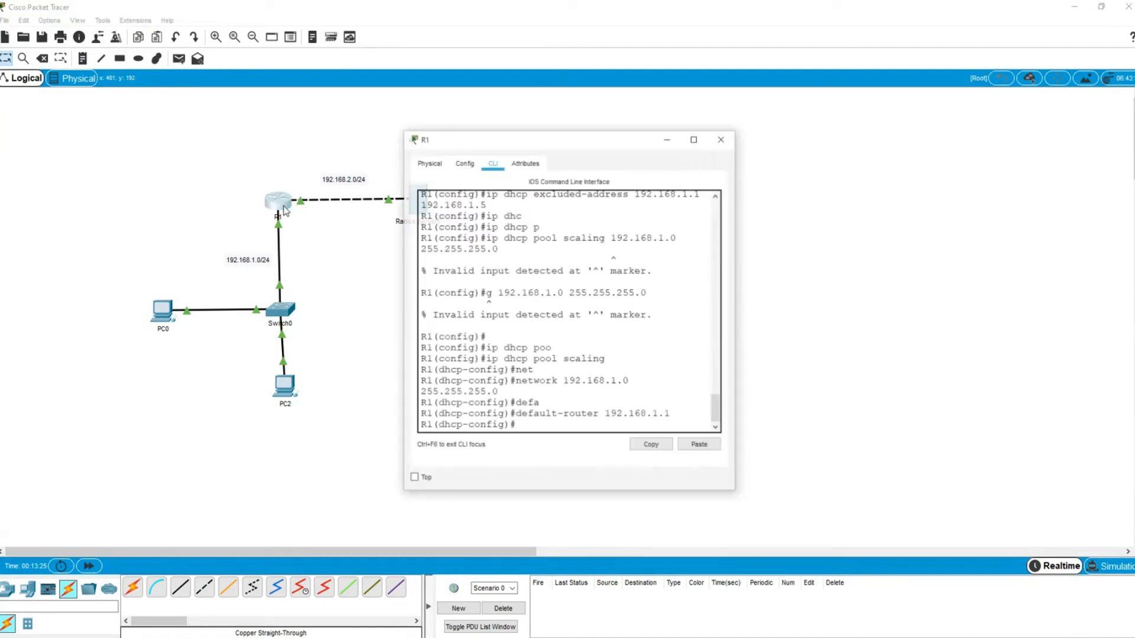
{"action": "key", "text": "ctrl+z"}
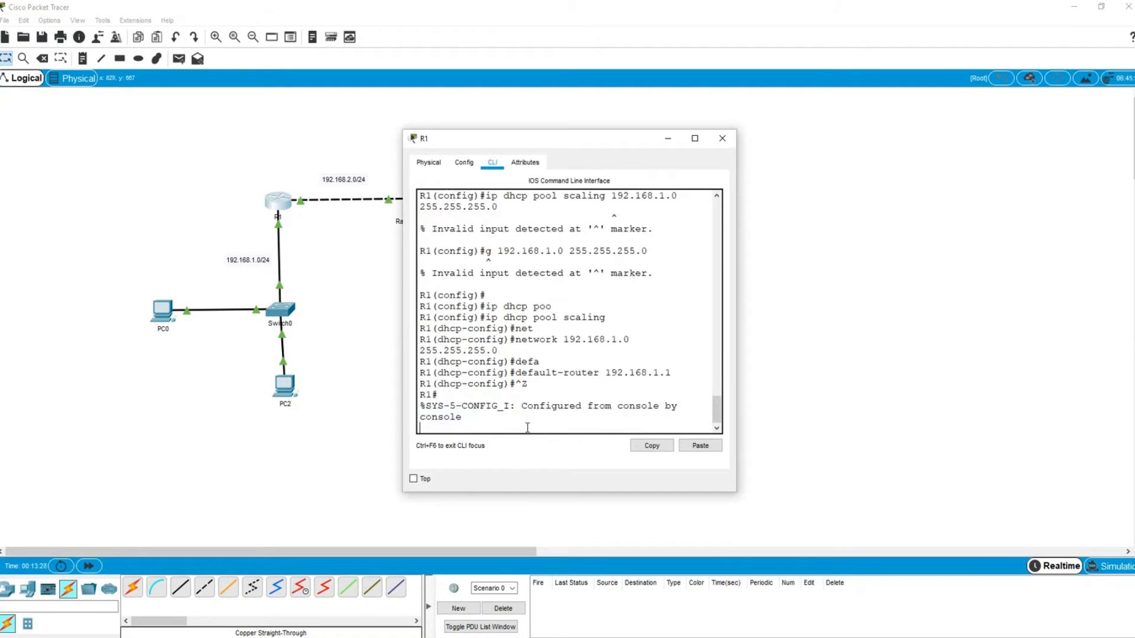
{"action": "key", "text": "Return"}
{"action": "key", "text": "Return"}
{"action": "key", "text": "Return"}
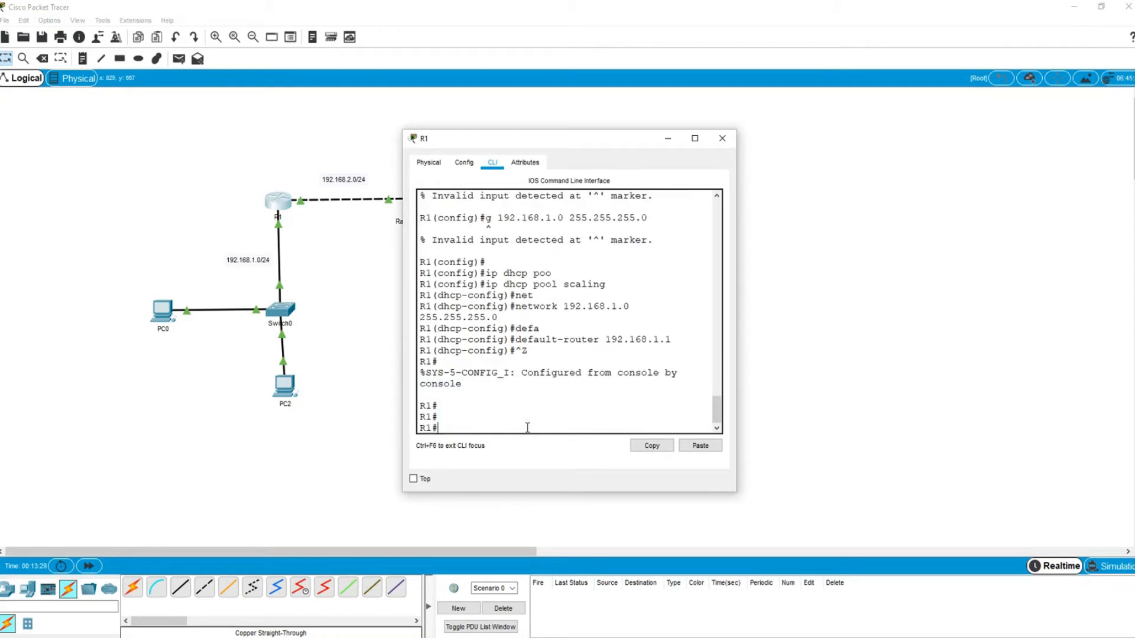
{"action": "type", "text": "conf"}
{"action": "key", "text": "Tab"}
{"action": "type", "text": "ter"}
{"action": "key", "text": "Tab"}
{"action": "key", "text": "Return"}
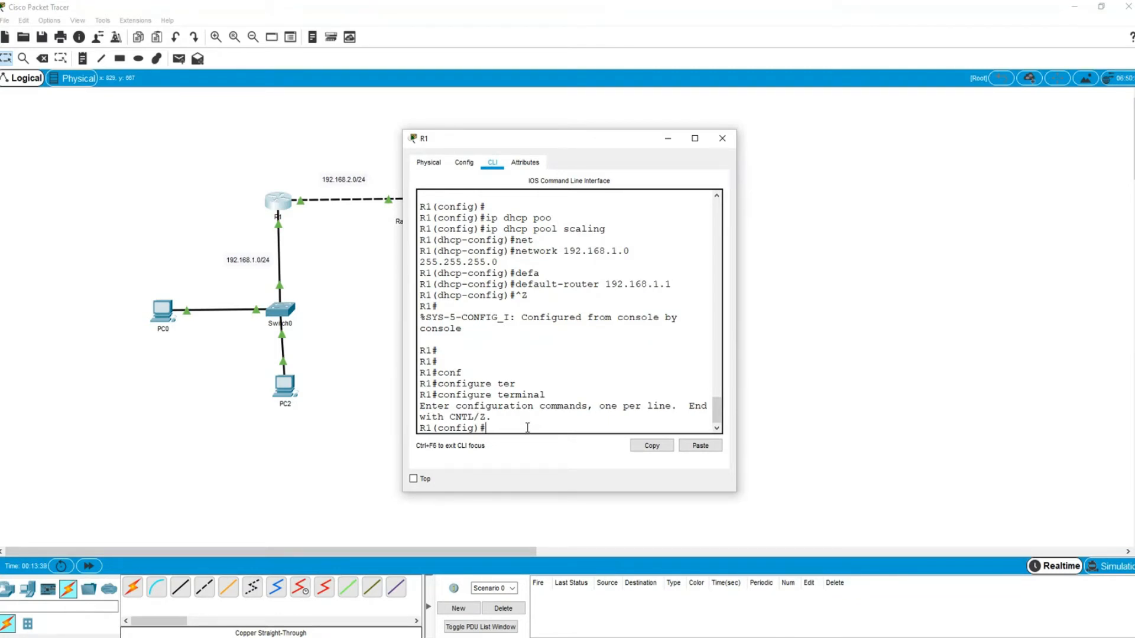
{"action": "type", "text": "aaa new"}
{"action": "key", "text": "Tab"}
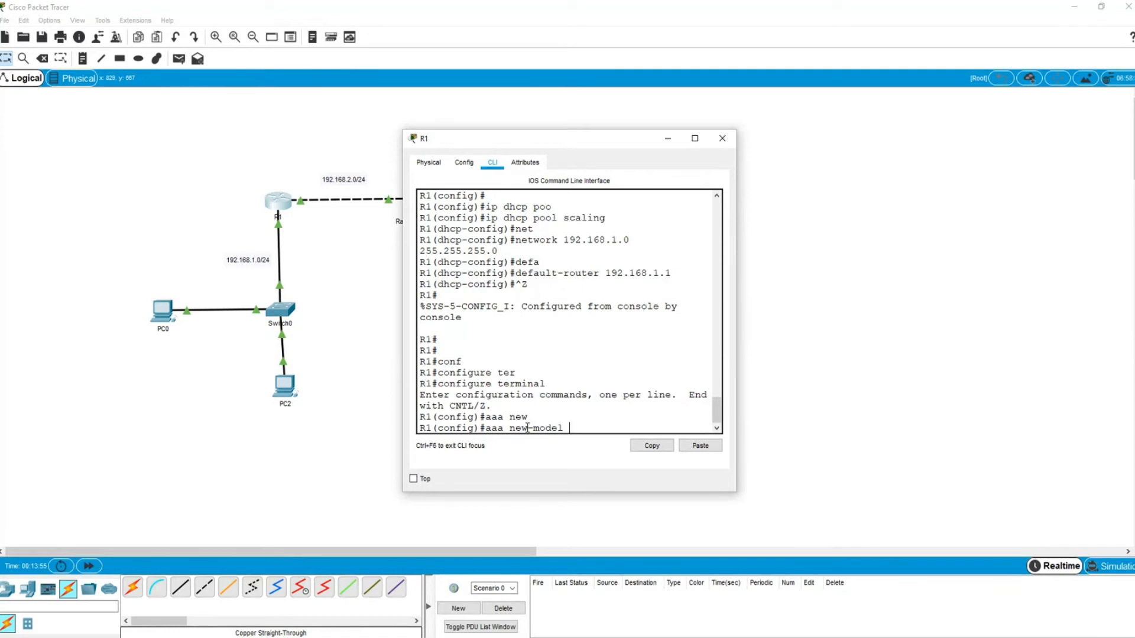
{"action": "key", "text": "Return"}
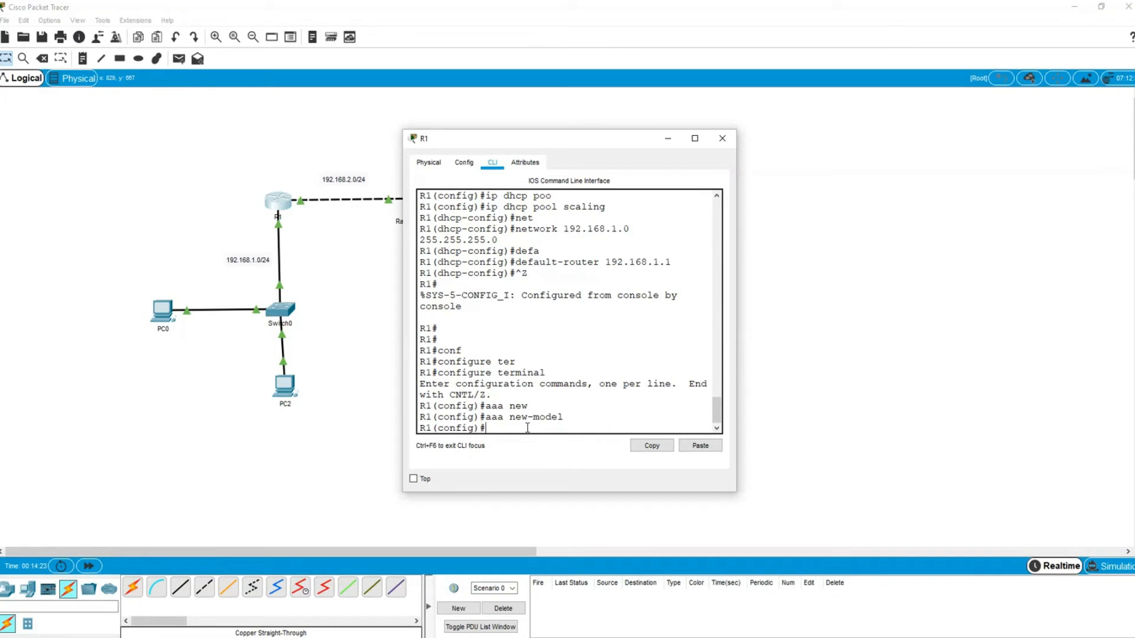
- Enter 'radius-server host 192.168.2.5 key' with the shared secret on R1
{"action": "type", "text": "rad"}
{"action": "key", "text": "Tab"}
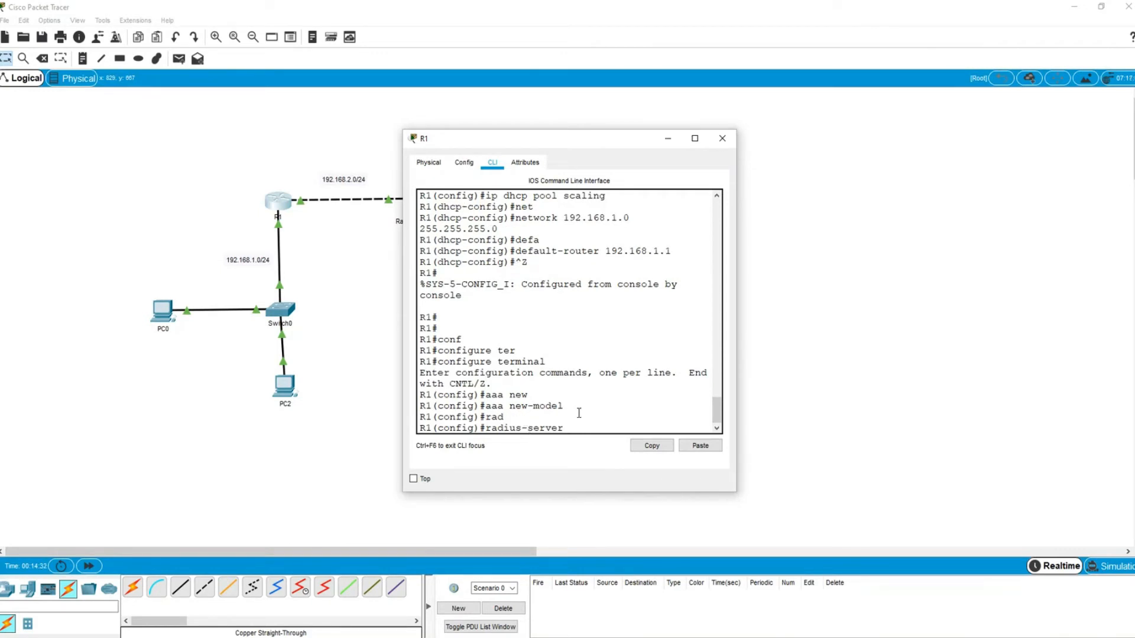
{"action": "type", "text": "hos"}
{"action": "key", "text": "Tab"}
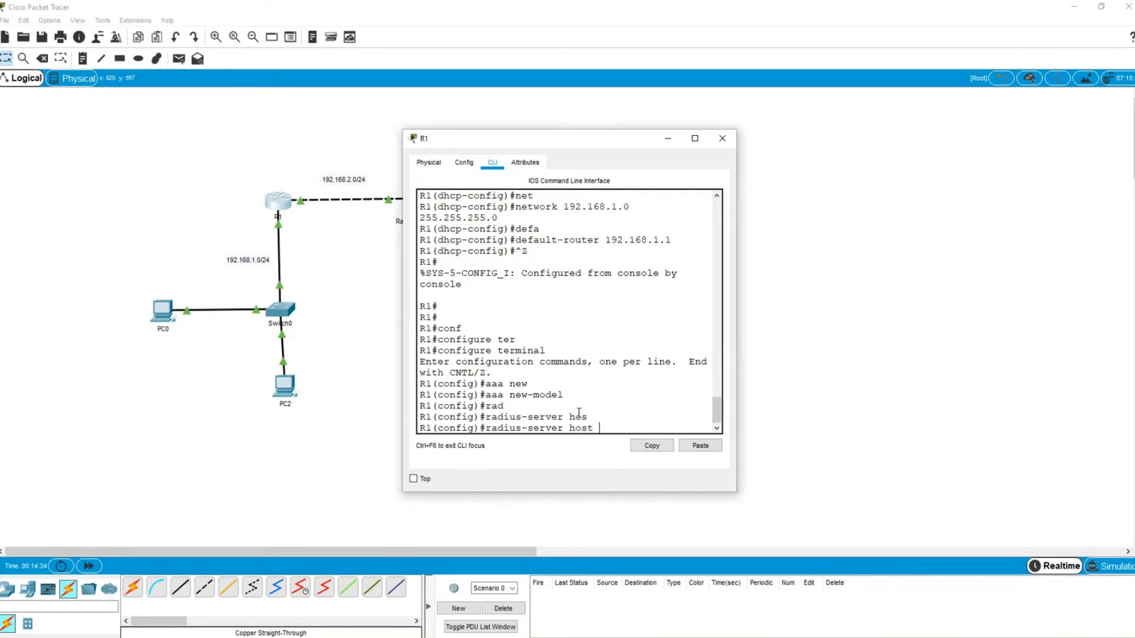
{"action": "left_click_drag", "start_coordinate": [527, 141], "coordinate": [647, 121]}
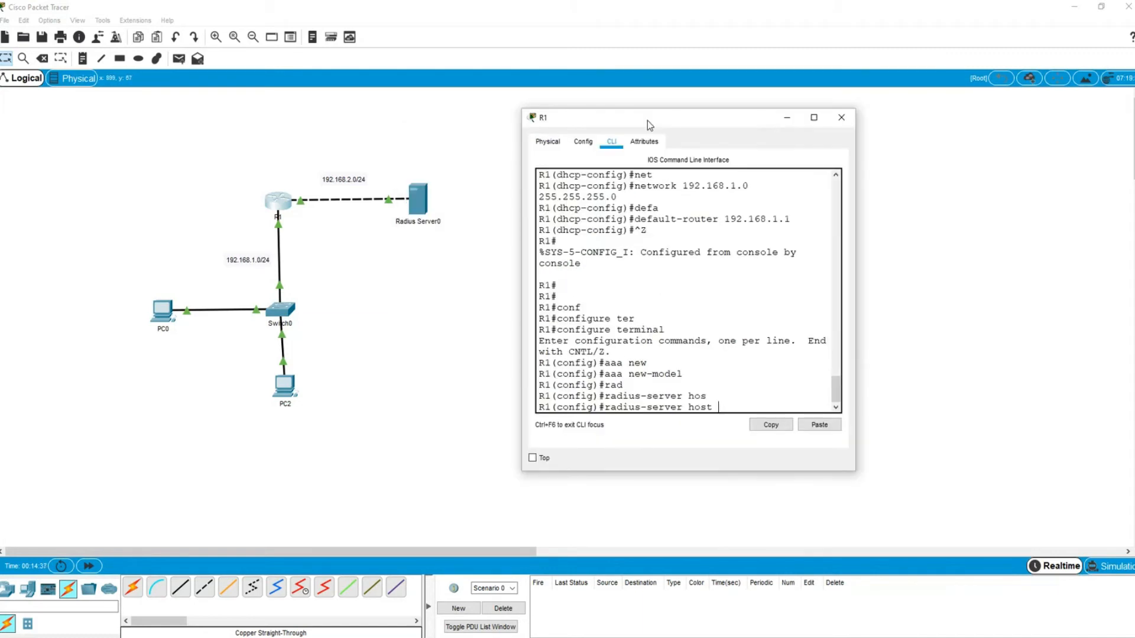
{"action": "type", "text": "192.168.2.5"}
{"action": "left_click_drag", "start_coordinate": [855, 340], "coordinate": [933, 339]}
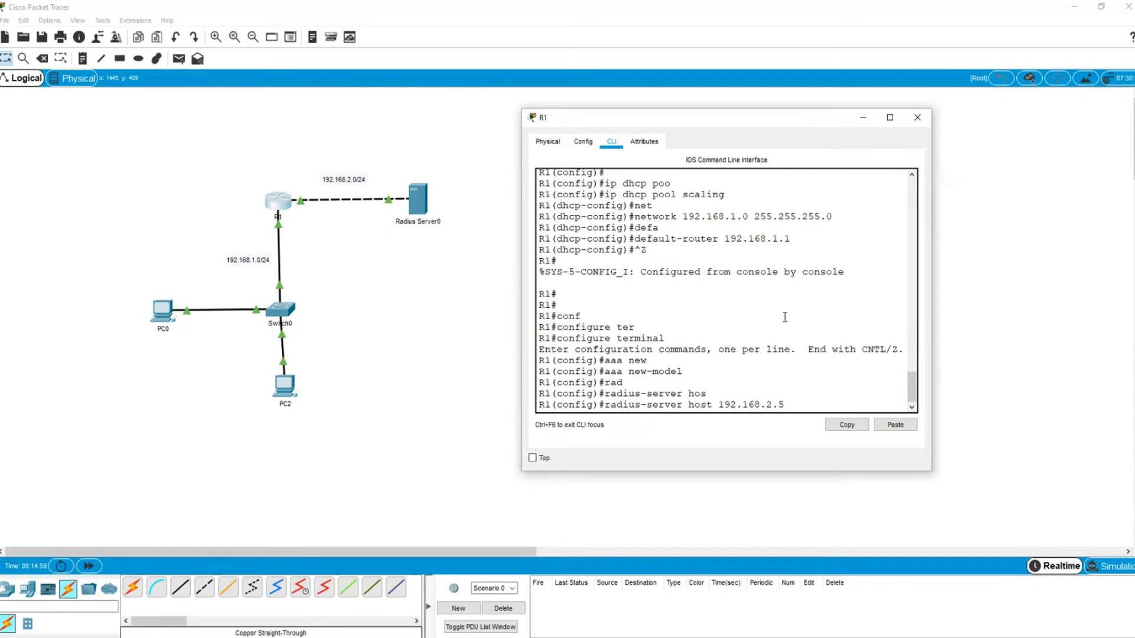
{"action": "type", "text": "key"}
{"action": "key", "text": "Tab"}
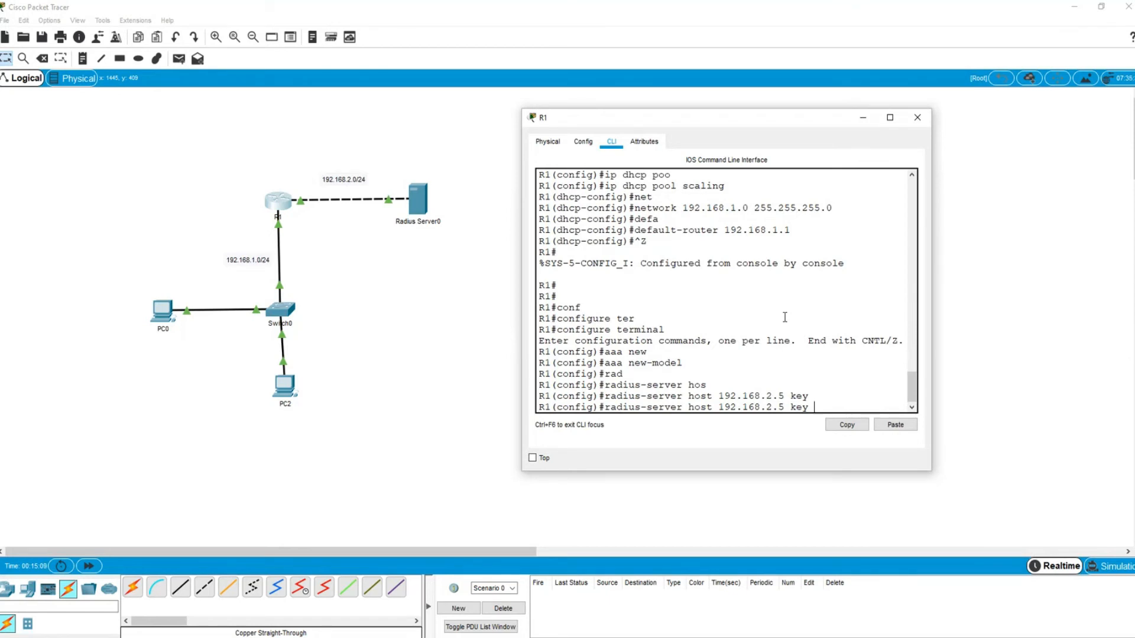
{"action": "type", "text": "cisco123"}
{"action": "key", "text": "Return"}
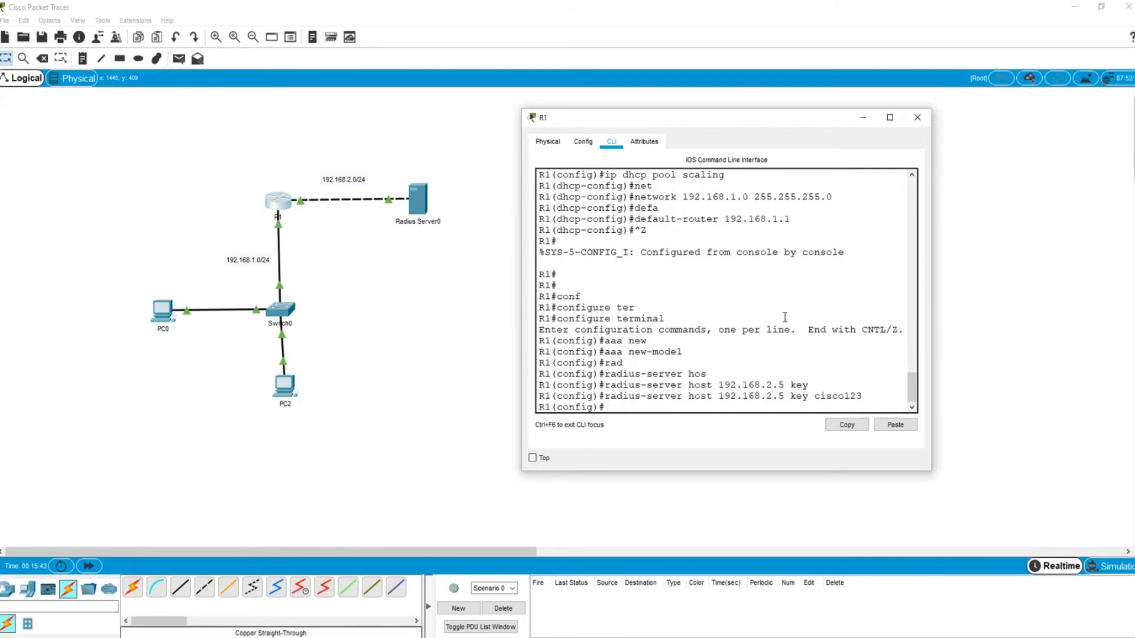
- Enter 'aaa authentication login default group radius local' on R1
{"action": "type", "text": "aaa authe"}
{"action": "key", "text": "Tab"}
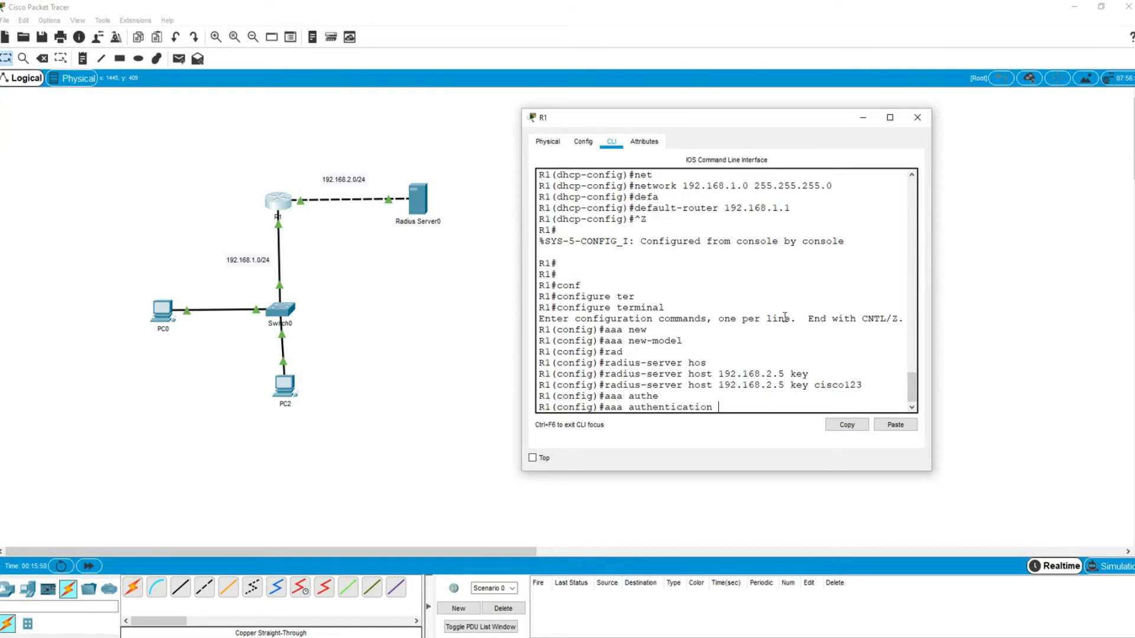
{"action": "type", "text": "log"}
{"action": "key", "text": "Tab"}
{"action": "type", "text": "de"}
{"action": "key", "text": "Tab"}
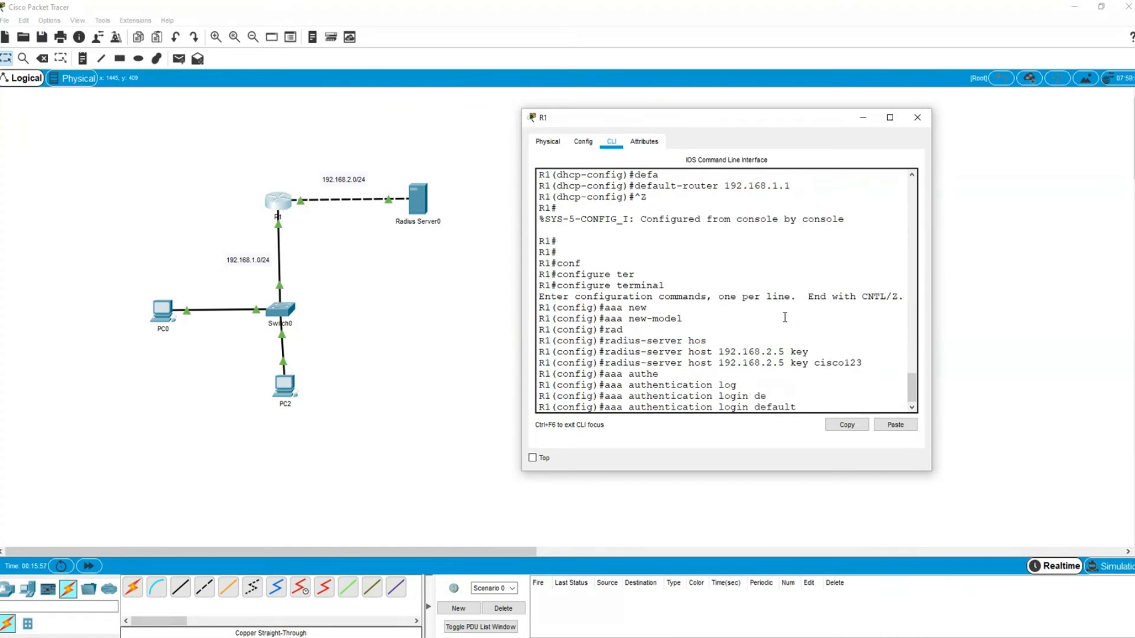
{"action": "type", "text": "gr"}
{"action": "key", "text": "Tab"}
{"action": "type", "text": "ra"}
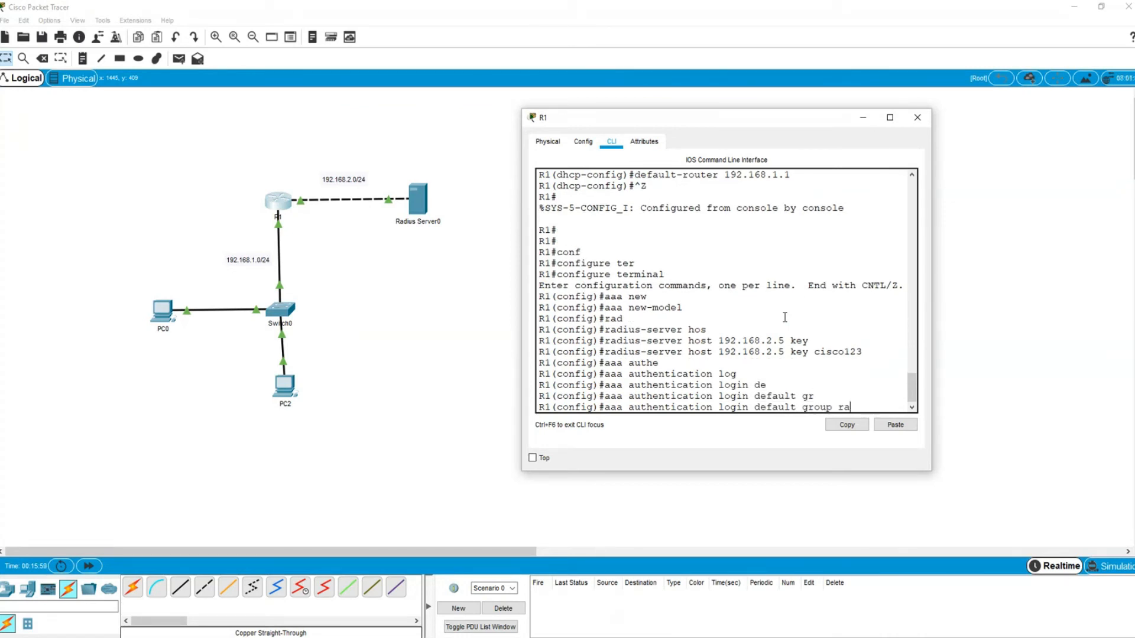
{"action": "key", "text": "Tab"}
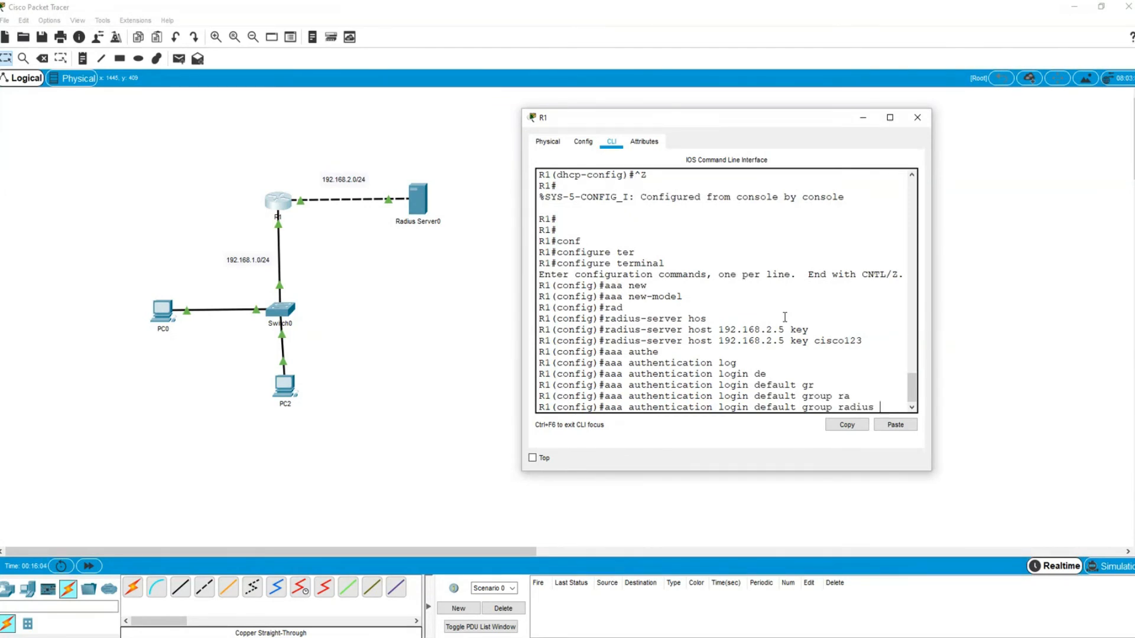
{"action": "type", "text": "loca"}
{"action": "key", "text": "Tab"}
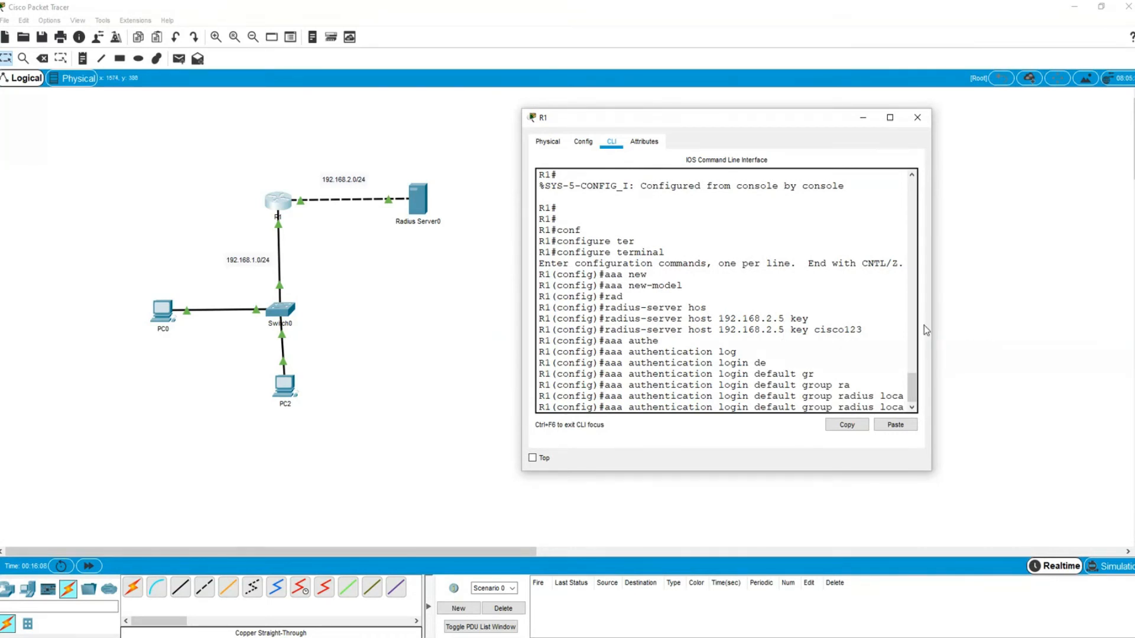
{"action": "left_click_drag", "start_coordinate": [934, 322], "coordinate": [1008, 324]}
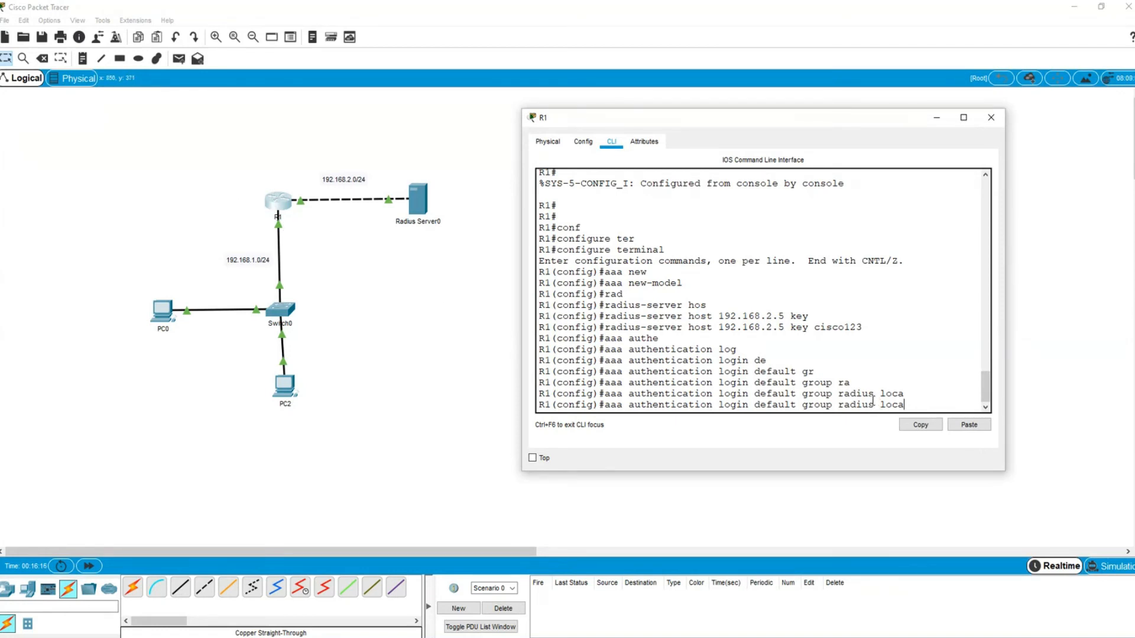
{"action": "type", "text": "l"}
{"action": "key", "text": "Return"}
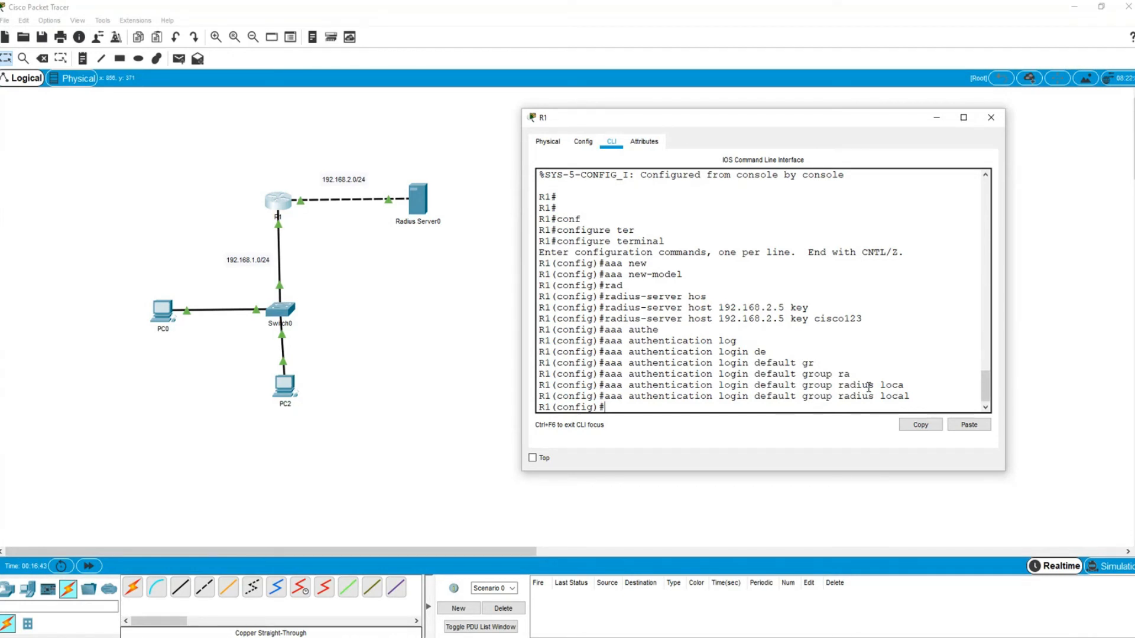
- Enter line configuration for R1's VTY lines 0 to 15
{"action": "type", "text": "lin"}
{"action": "key", "text": "Tab"}
{"action": "type", "text": "v"}
{"action": "key", "text": "Tab"}
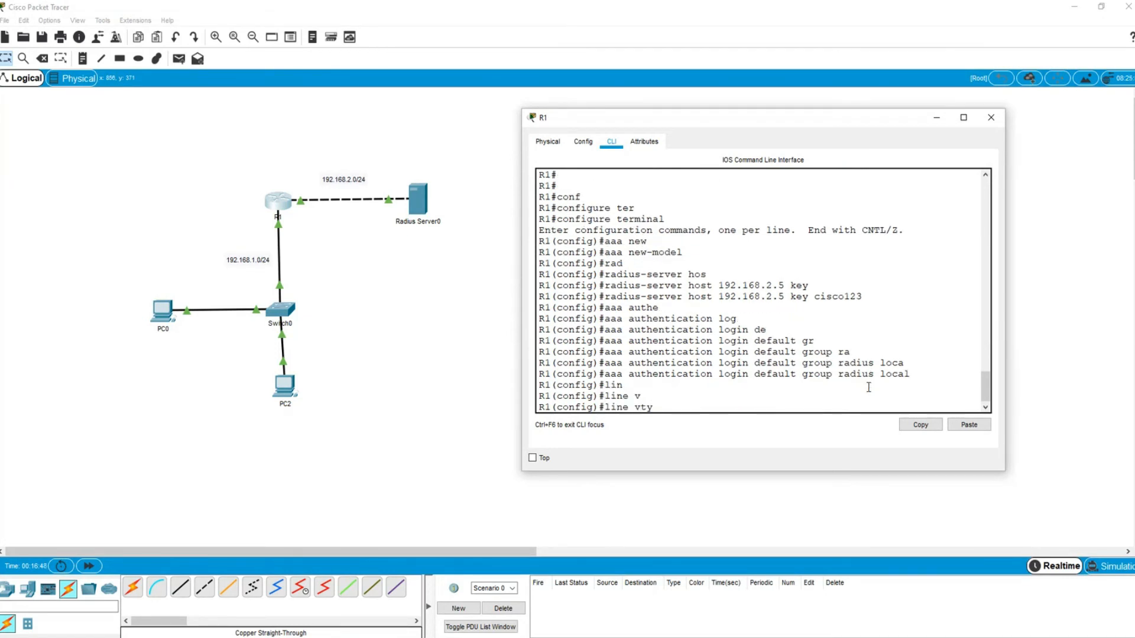
{"action": "type", "text": "0 15"}
{"action": "key", "text": "Return"}
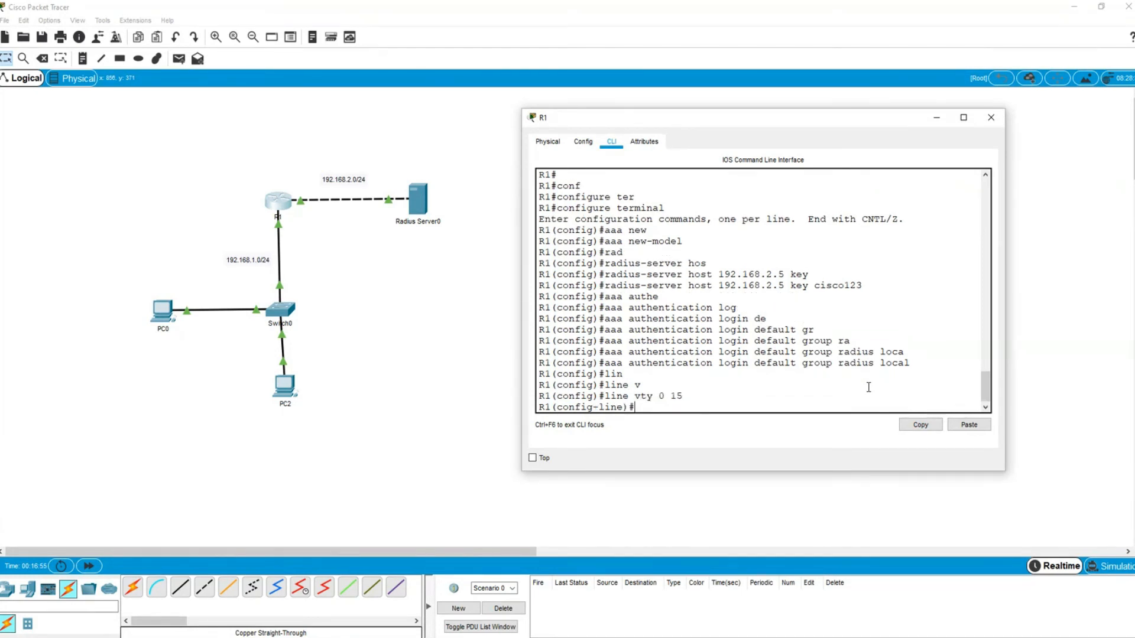
- Apply 'login authentication default' to the VTY lines and return to global configuration
{"action": "type", "text": "logi"}
{"action": "key", "text": "Tab"}
{"action": "type", "text": "auth"}
{"action": "key", "text": "Tab"}
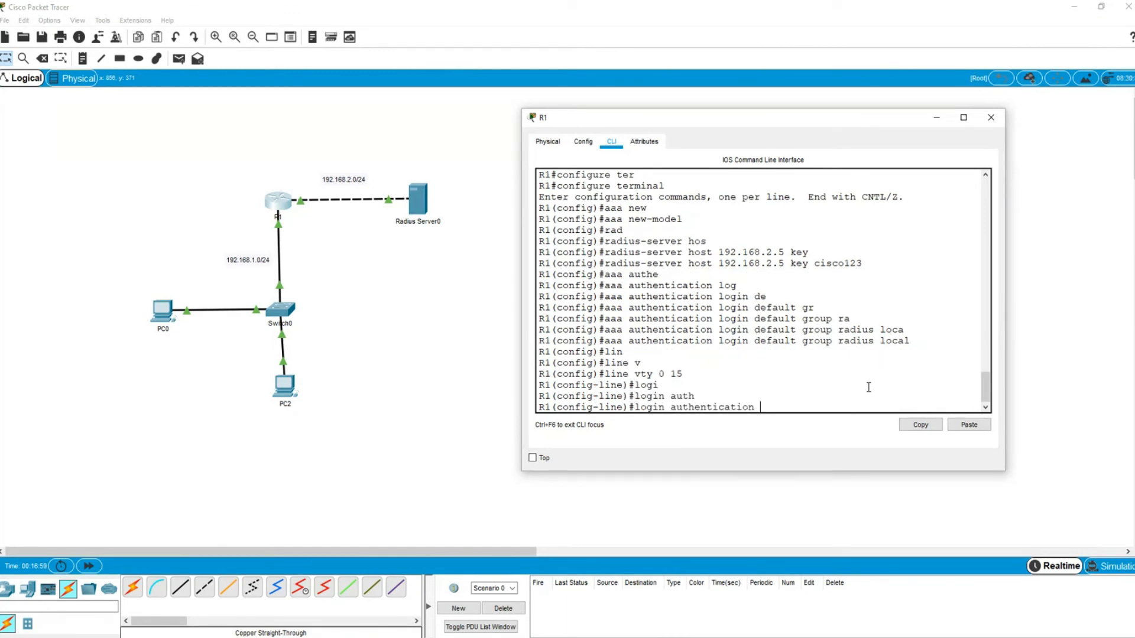
{"action": "type", "text": "de"}
{"action": "key", "text": "Tab"}
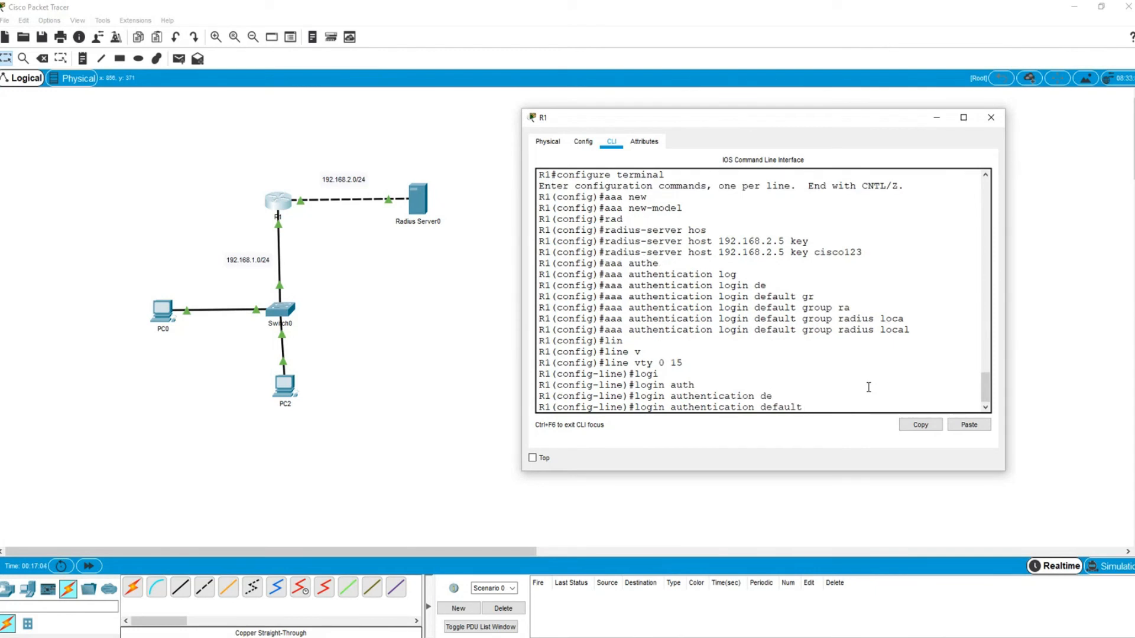
{"action": "key", "text": "Return"}
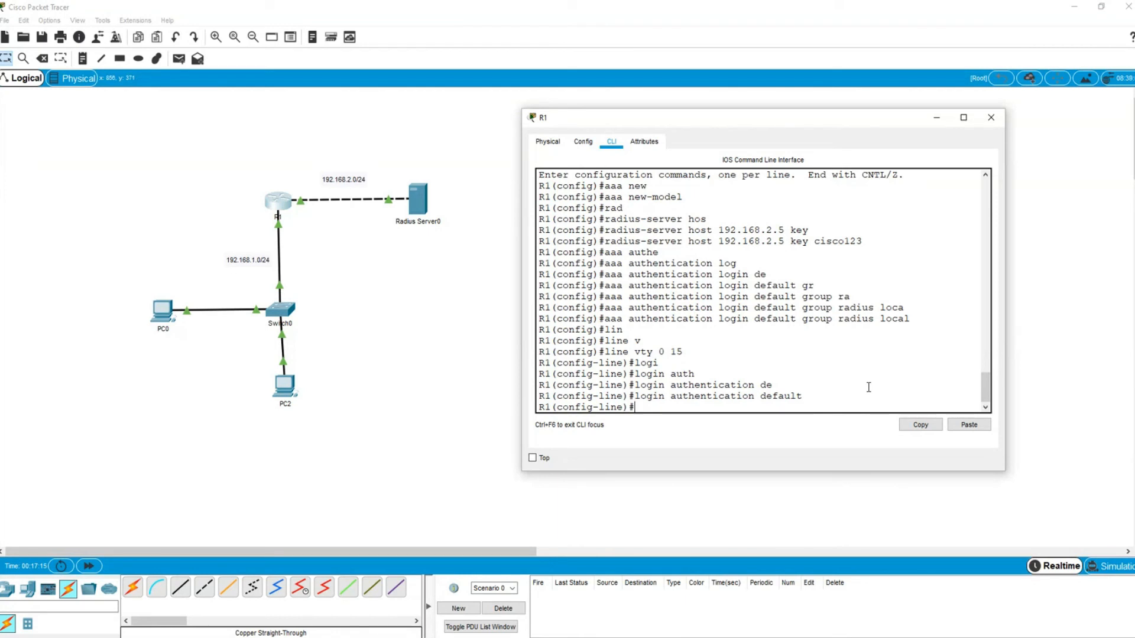
{"action": "type", "text": "exit"}
{"action": "key", "text": "Return"}
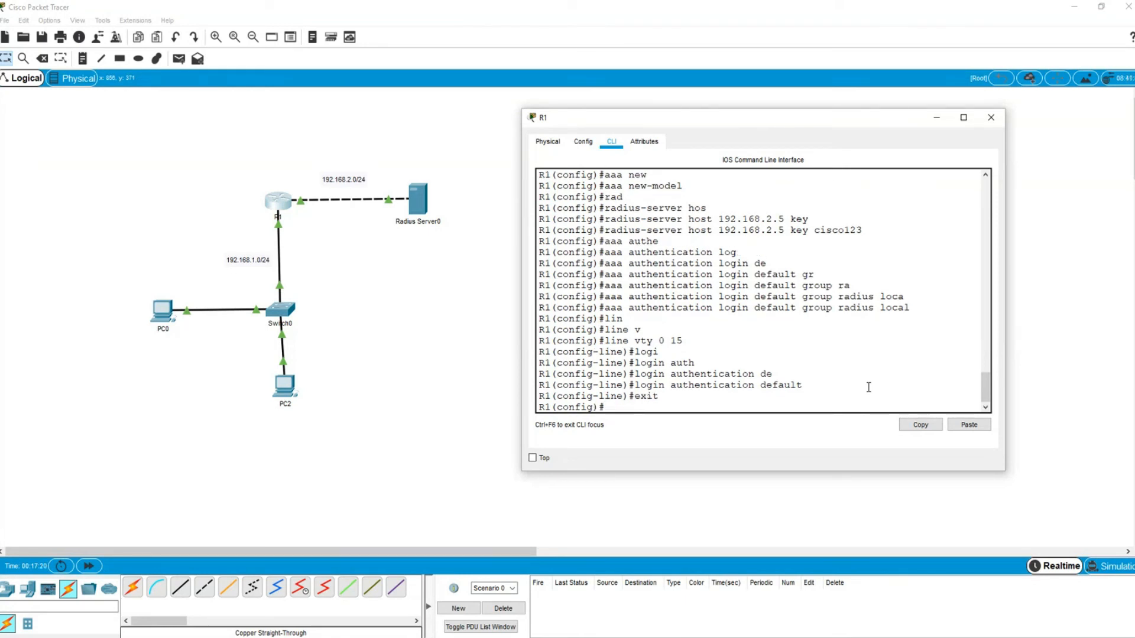
- Clear the mistaken 'login con' entry and enter line console 0 configuration
{"action": "type", "text": "login"}
{"action": "key", "text": "Tab"}
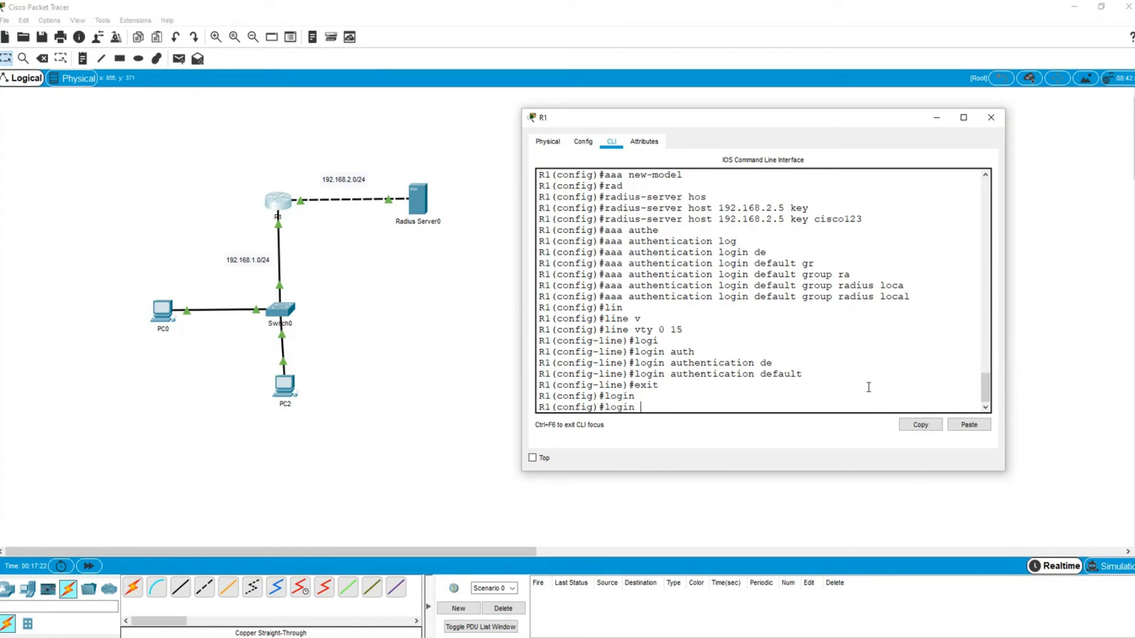
{"action": "type", "text": "co"}
{"action": "key", "text": "Tab"}
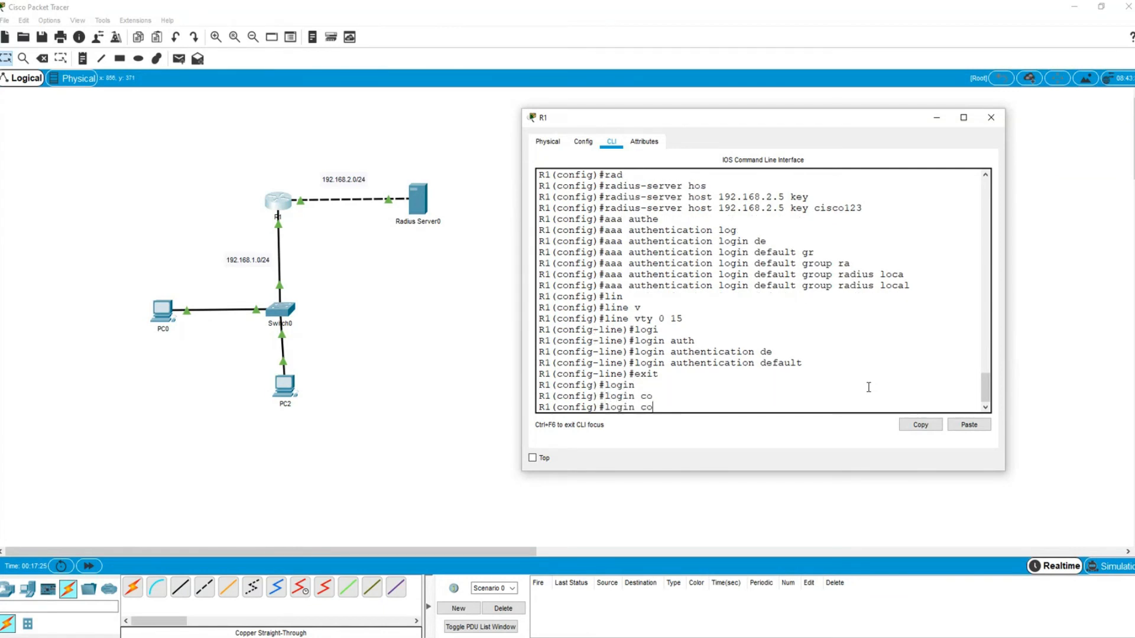
{"action": "type", "text": "n"}
{"action": "key", "text": "Tab"}
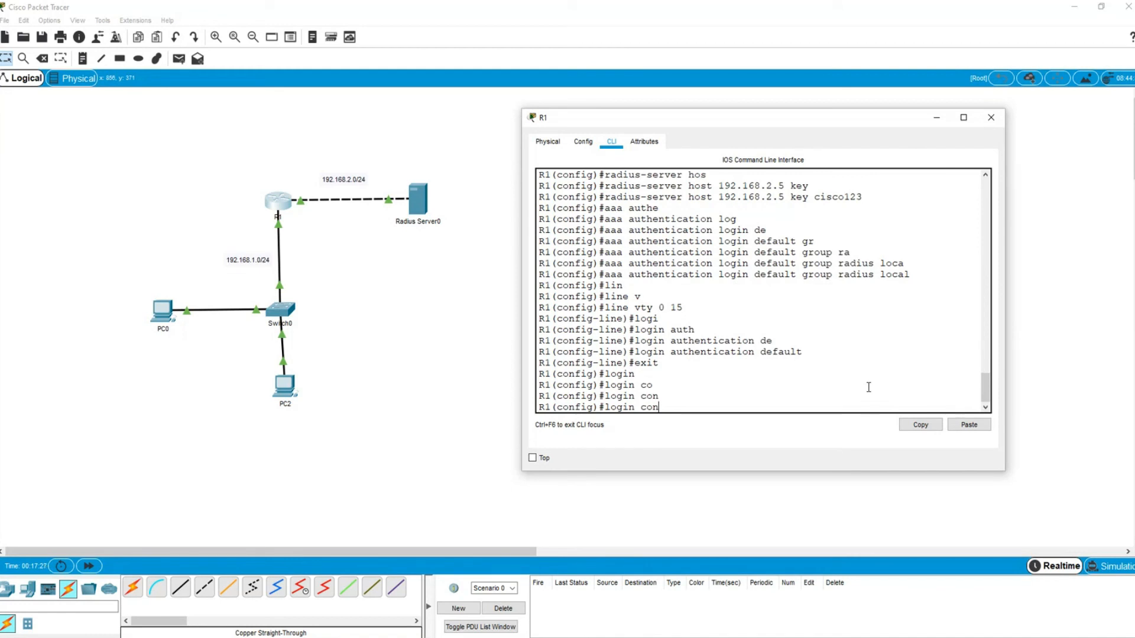
{"action": "key", "text": "BackSpace"}
{"action": "key", "text": "BackSpace"}
{"action": "key", "text": "BackSpace"}
{"action": "key", "text": "BackSpace"}
{"action": "key", "text": "BackSpace"}
{"action": "key", "text": "BackSpace"}
{"action": "key", "text": "BackSpace"}
{"action": "key", "text": "BackSpace"}
{"action": "key", "text": "BackSpace"}
{"action": "type", "text": "li"}
{"action": "key", "text": "Tab"}
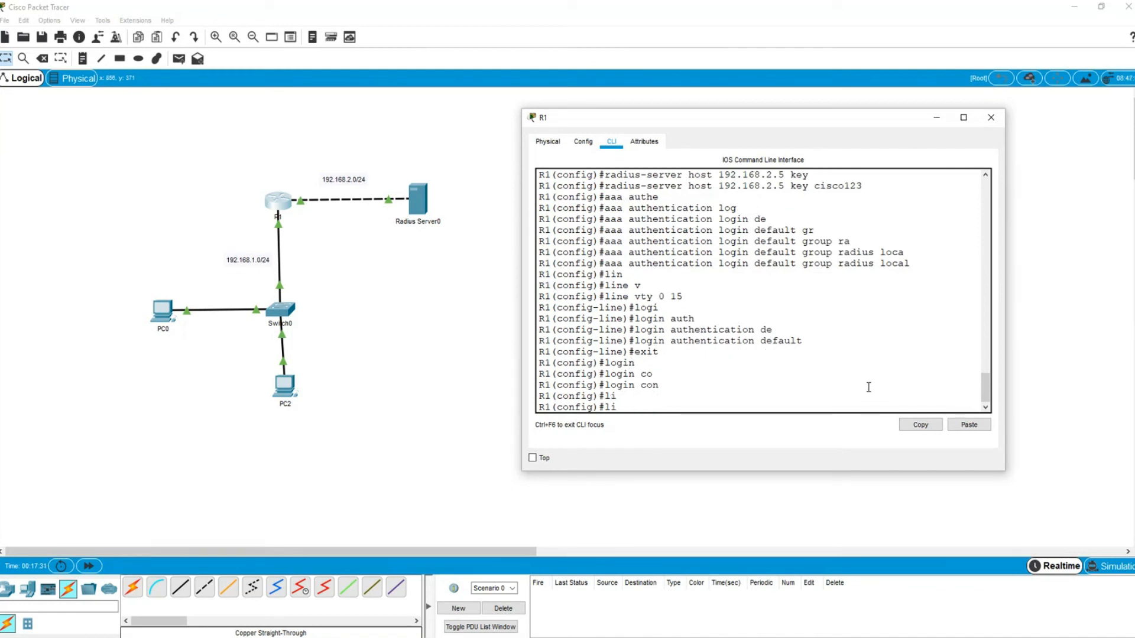
{"action": "type", "text": "ne"}
{"action": "key", "text": "Tab"}
{"action": "type", "text": "co"}
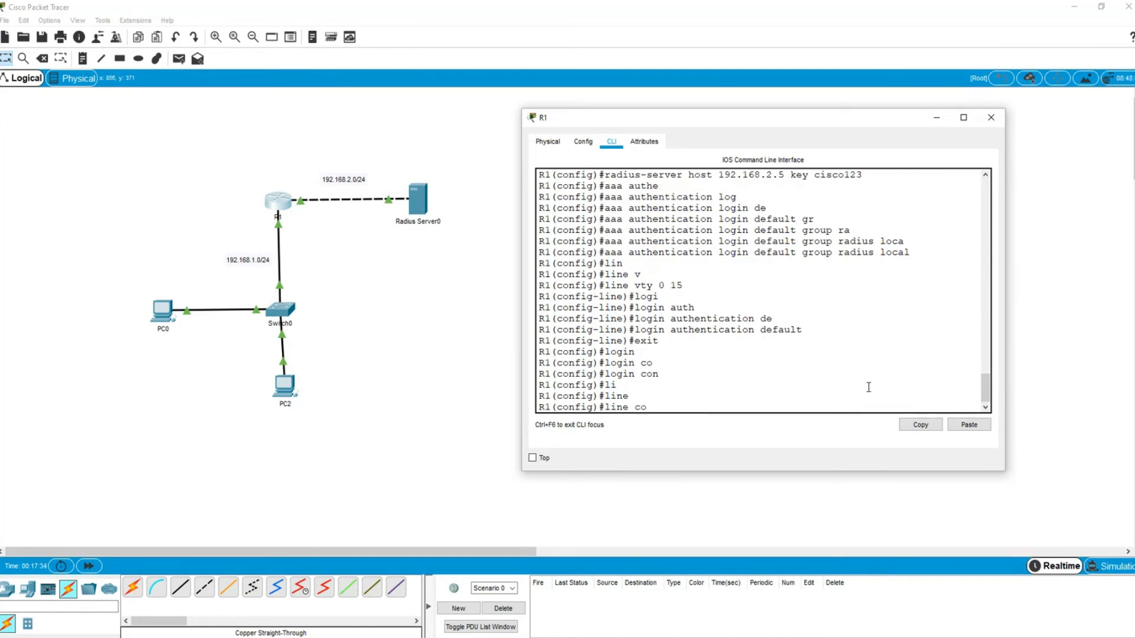
{"action": "key", "text": "Tab"}
{"action": "type", "text": "0"}
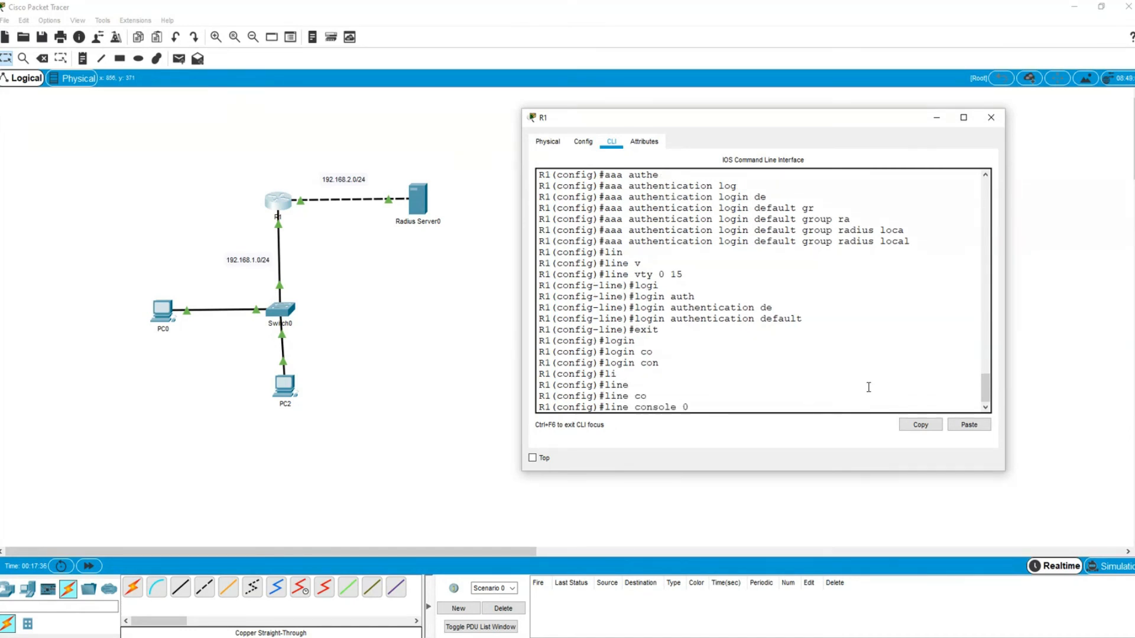
{"action": "key", "text": "Return"}
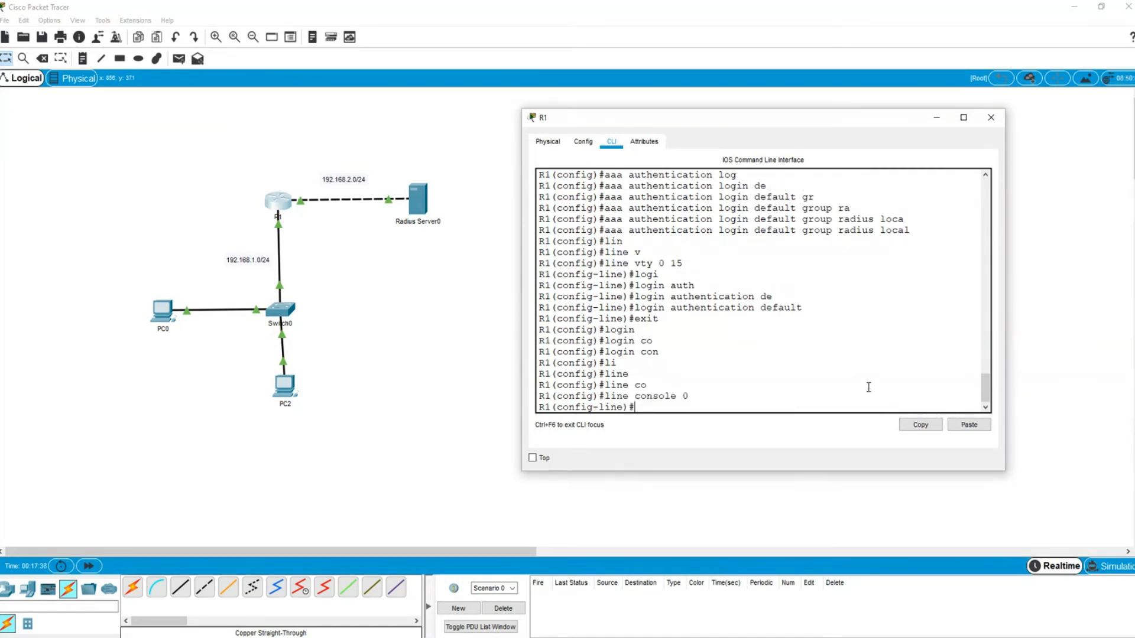
- Apply 'login authentication default' to console line 0
{"action": "type", "text": "logi"}
{"action": "key", "text": "Tab"}
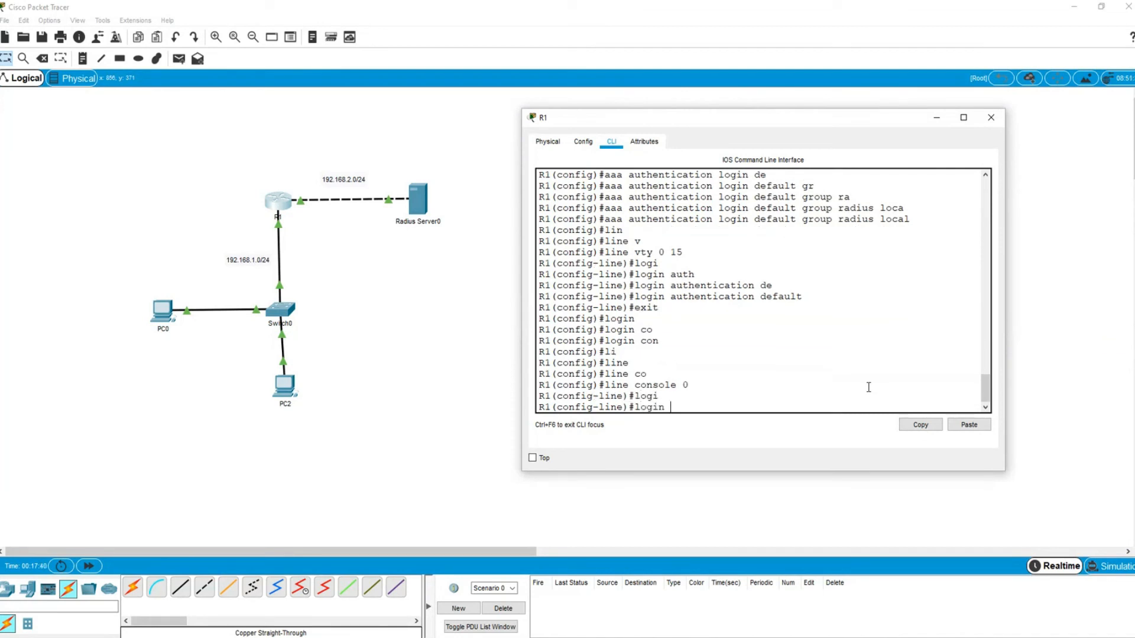
{"action": "type", "text": "au"}
{"action": "key", "text": "Tab"}
{"action": "type", "text": "de"}
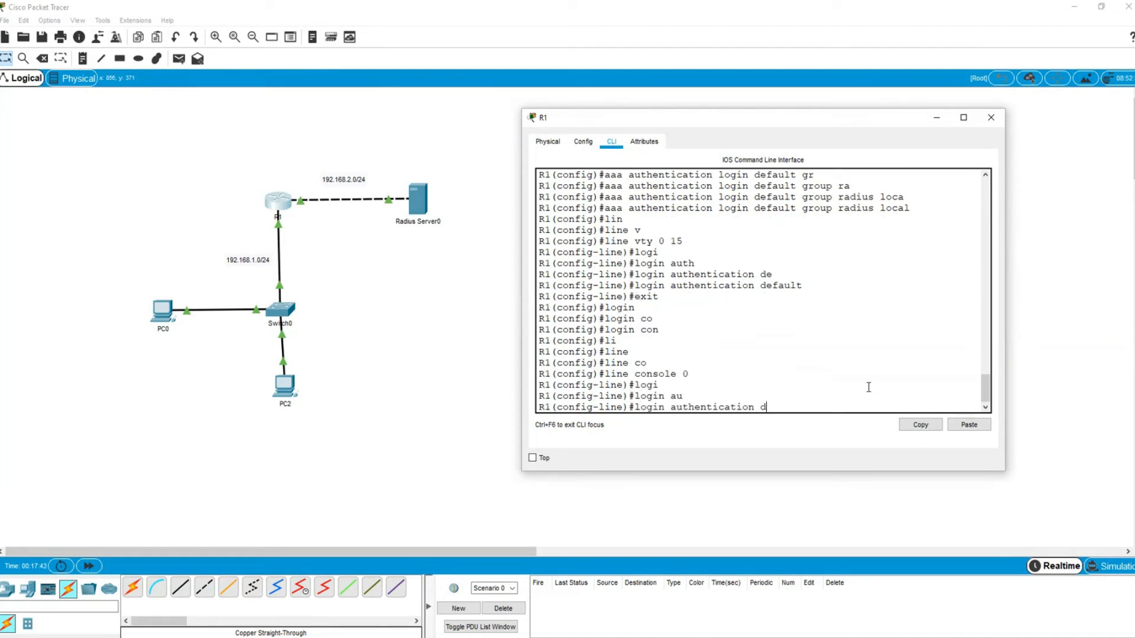
{"action": "key", "text": "Tab"}
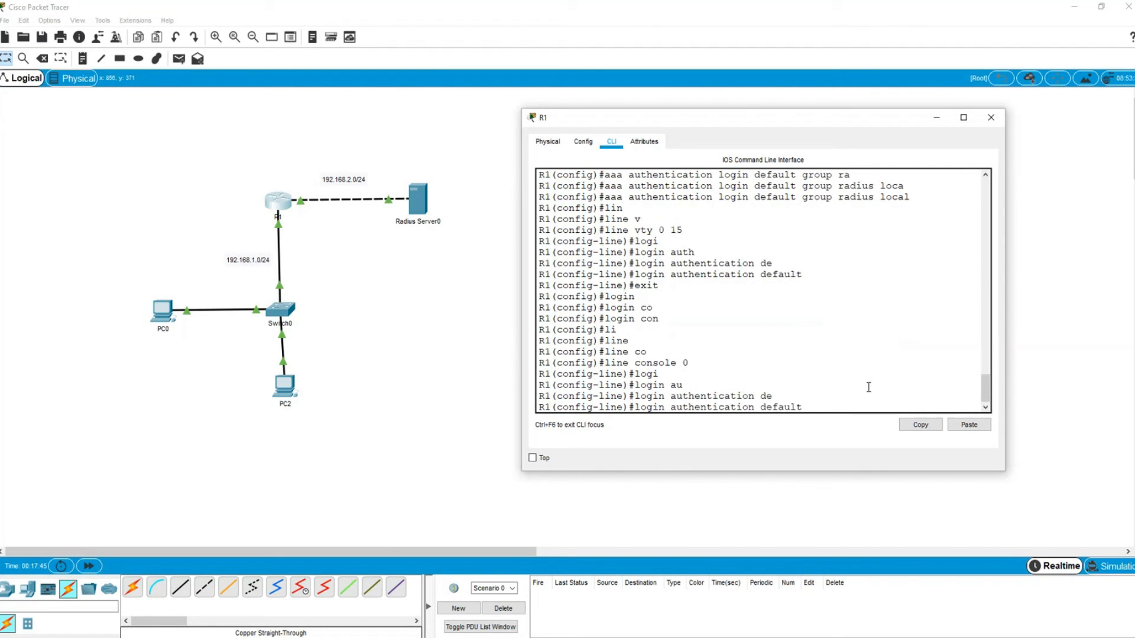
{"action": "key", "text": "Return"}
{"action": "key", "text": "Return"}
{"action": "key", "text": "Return"}
{"action": "key", "text": "Return"}
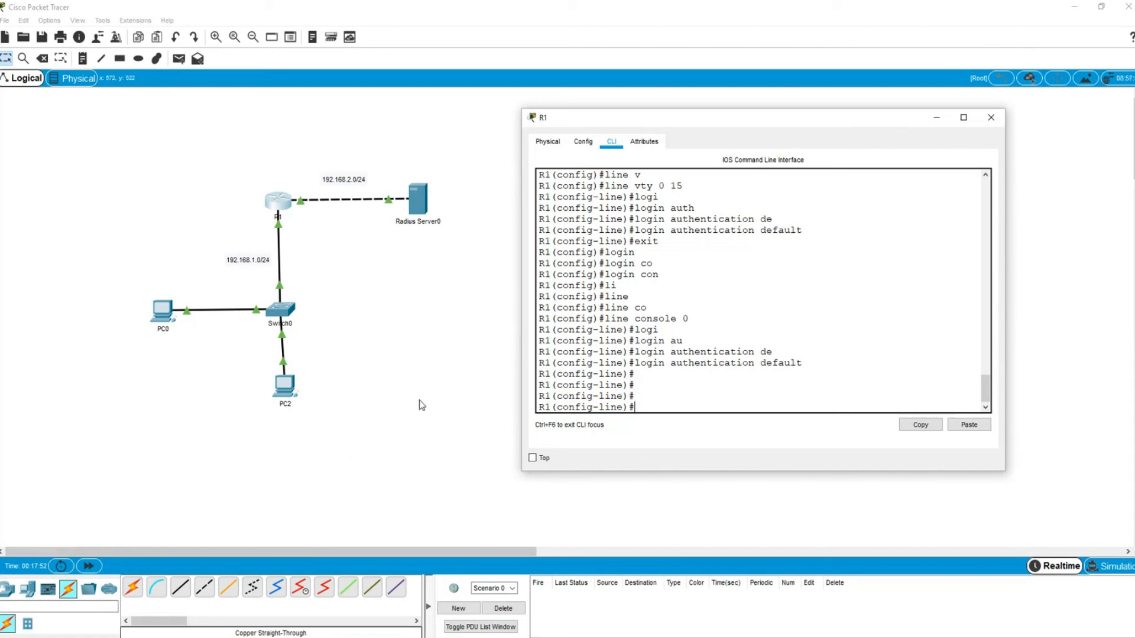
- Close R1's CLI, then add and delete a simple PDU from PC0 to Radius Server0
{"action": "left_click", "coordinate": [147, 139]}
{"action": "left_click", "coordinate": [179, 58]}
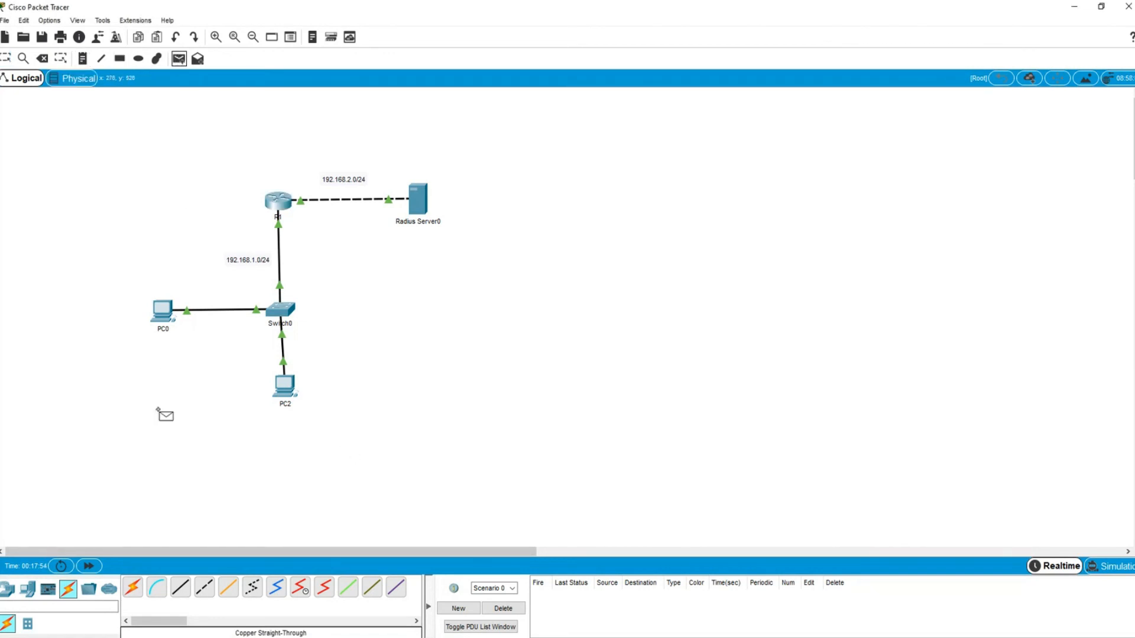
{"action": "left_click", "coordinate": [168, 309]}
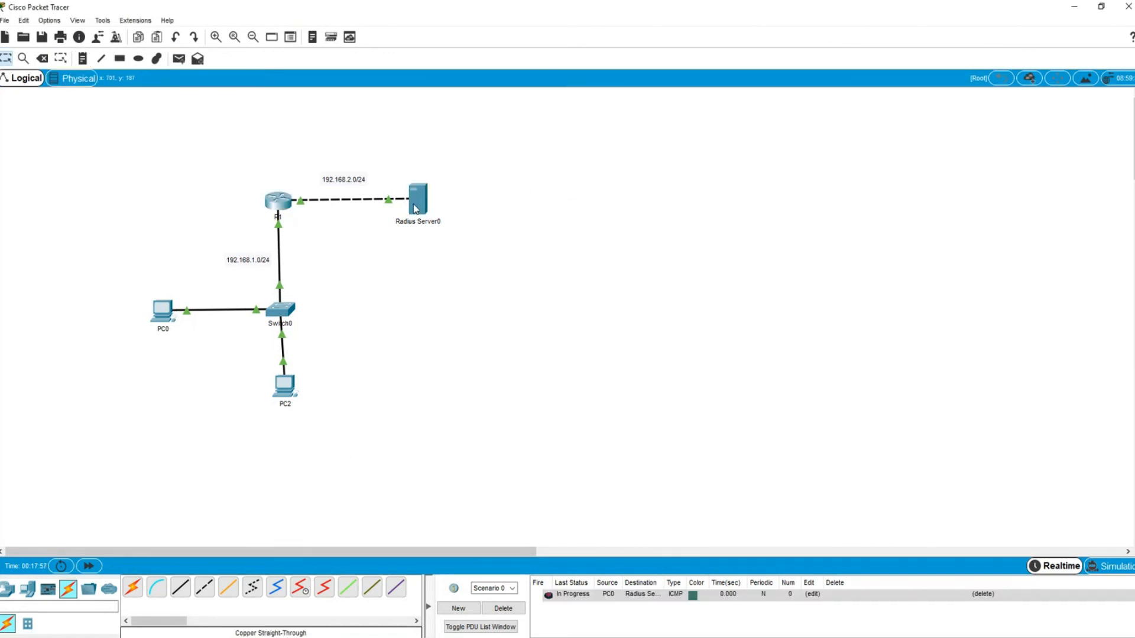
{"action": "left_click", "coordinate": [418, 203]}
{"action": "left_click", "coordinate": [503, 609]}
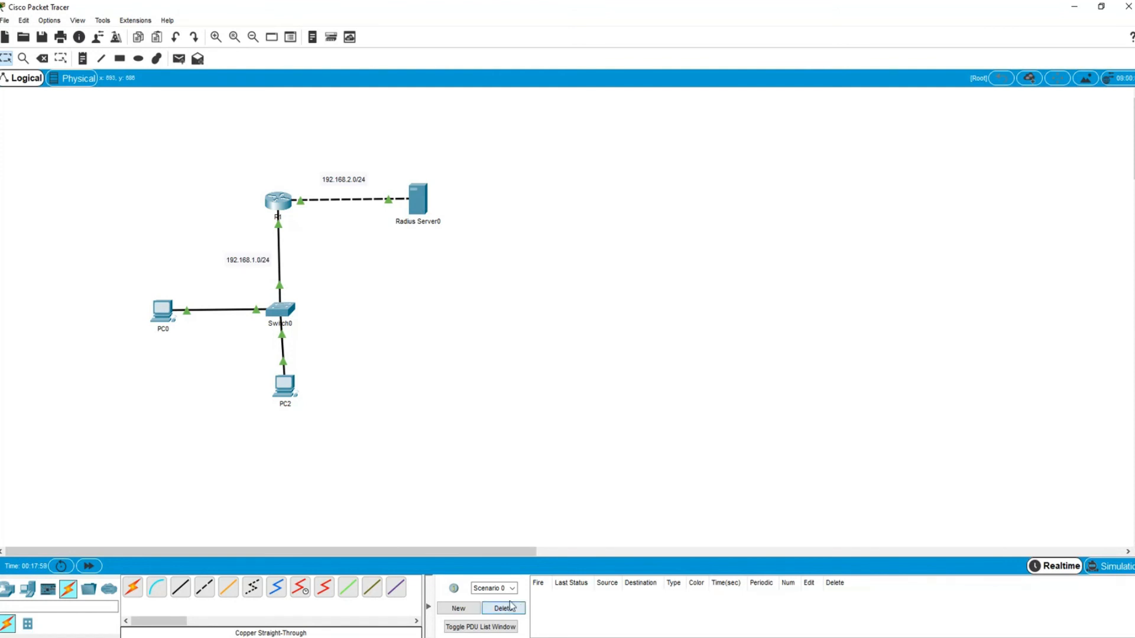
- Send a simple ICMP PDU from PC2 to Radius Server0
{"action": "left_click", "coordinate": [179, 58]}
{"action": "left_click", "coordinate": [289, 395]}
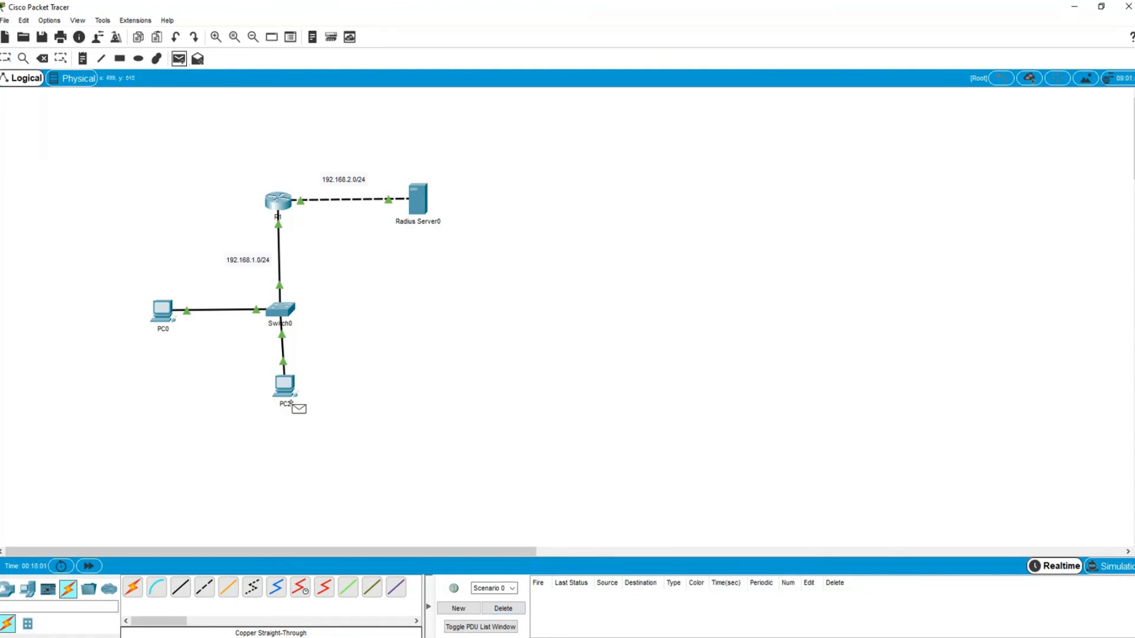
{"action": "left_click", "coordinate": [418, 201]}
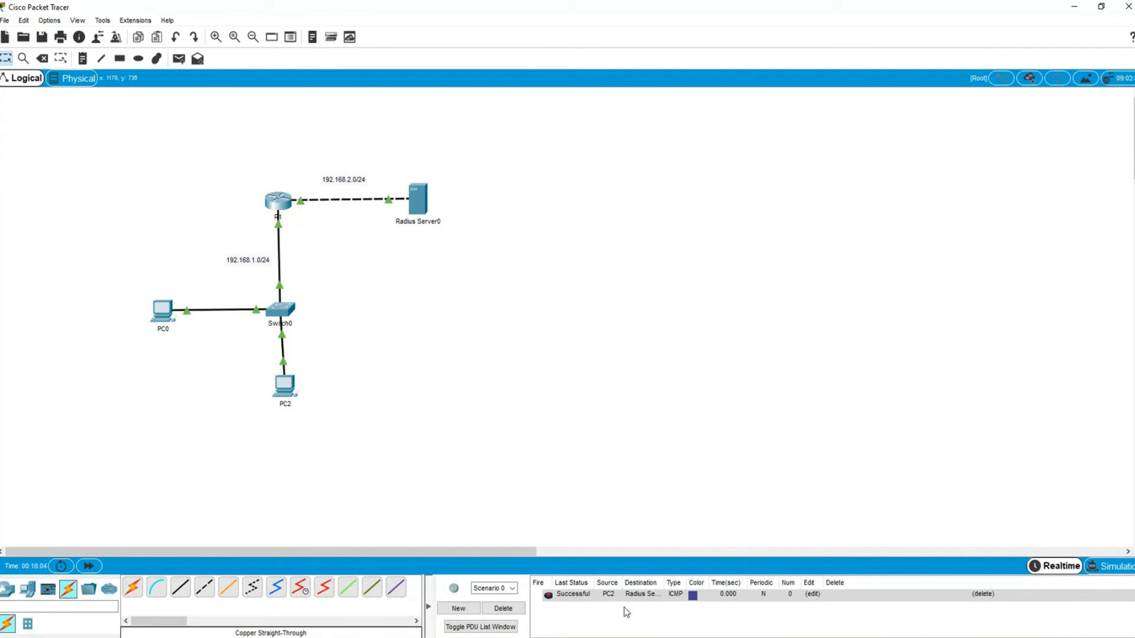
- From PC0's Command Prompt, start a Telnet session to 192.168.2.1
{"action": "left_click", "coordinate": [161, 310]}
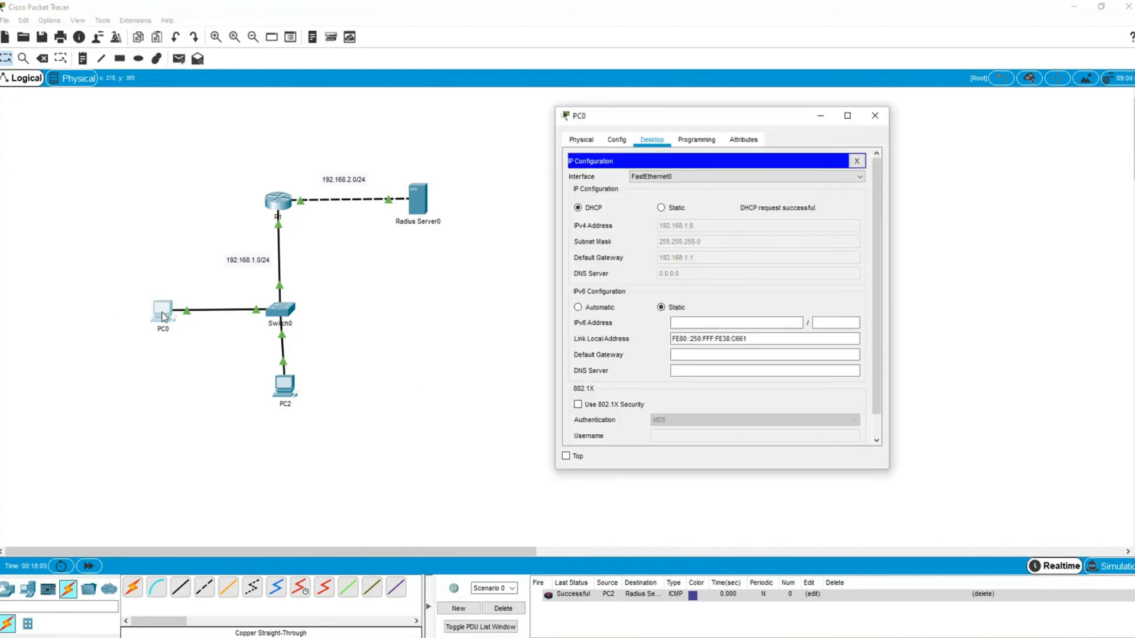
{"action": "left_click", "coordinate": [857, 161]}
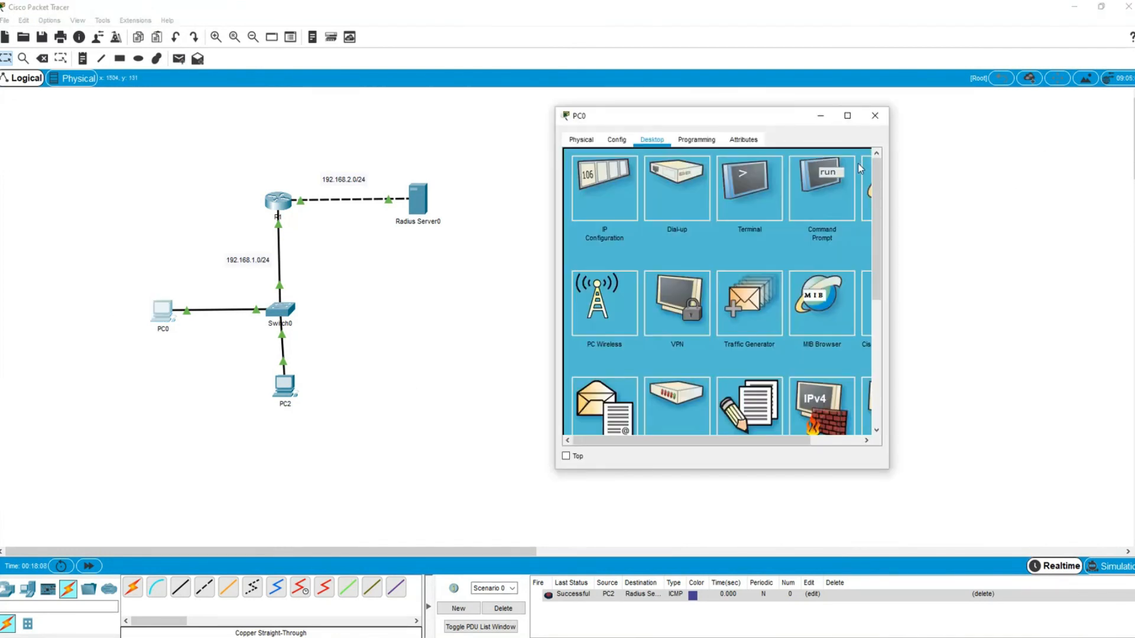
{"action": "left_click", "coordinate": [825, 180]}
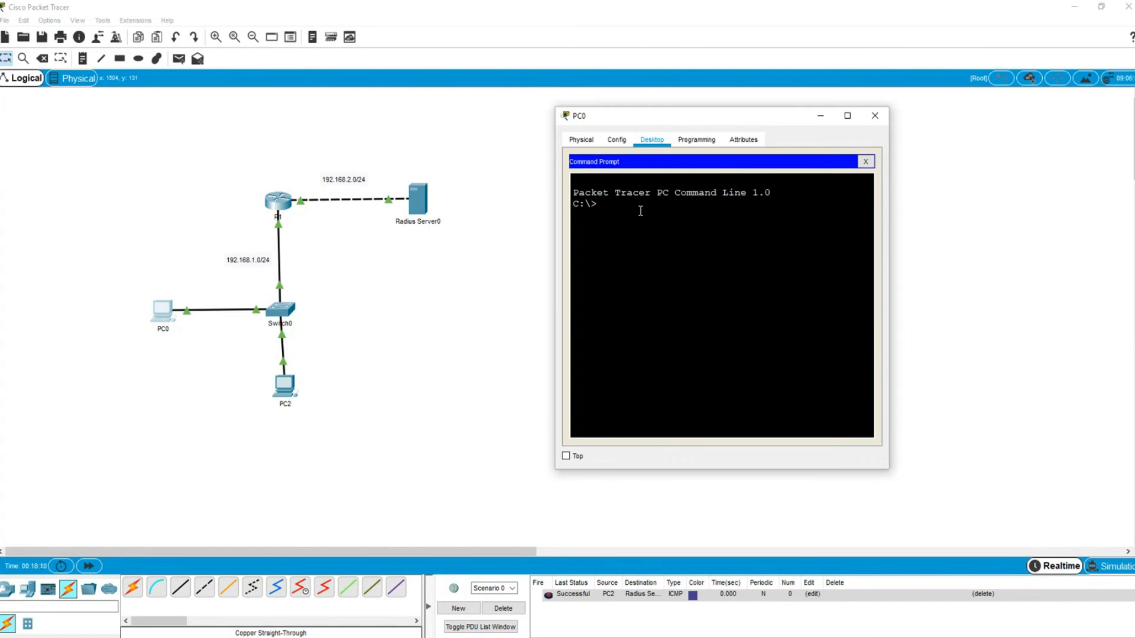
{"action": "type", "text": "telnet 192.168.2.1"}
{"action": "key", "text": "Return"}
- Log into R1 with the RADIUS username and password
{"action": "type", "text": "user1"}
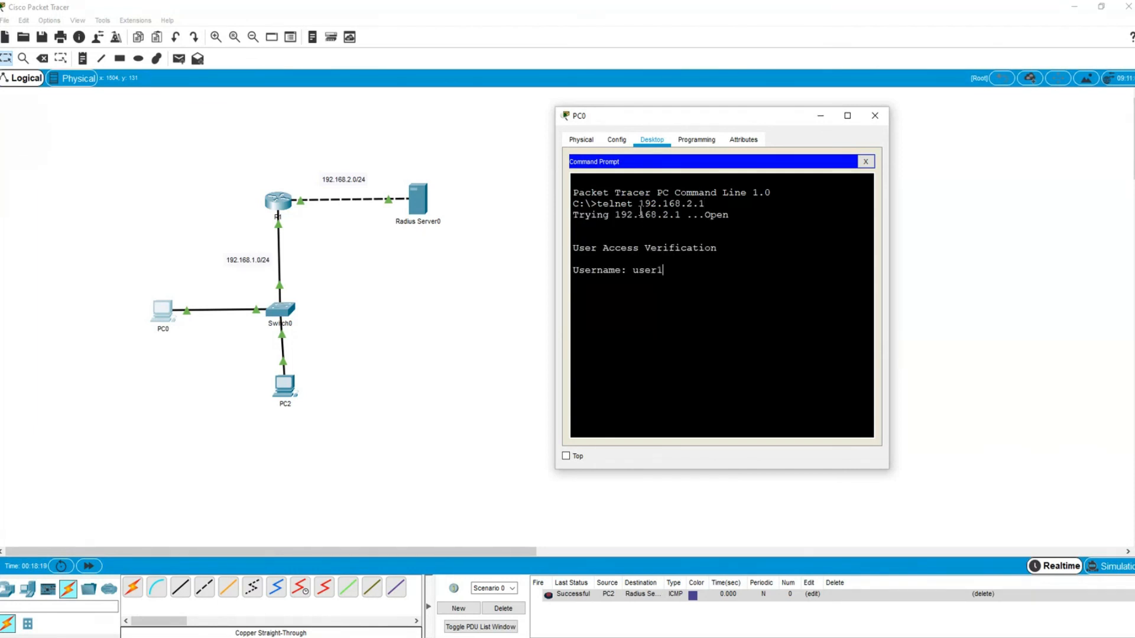
{"action": "key", "text": "Return"}
{"action": "key", "text": "Return"}
{"action": "type", "text": "en"}
{"action": "key", "text": "Return"}
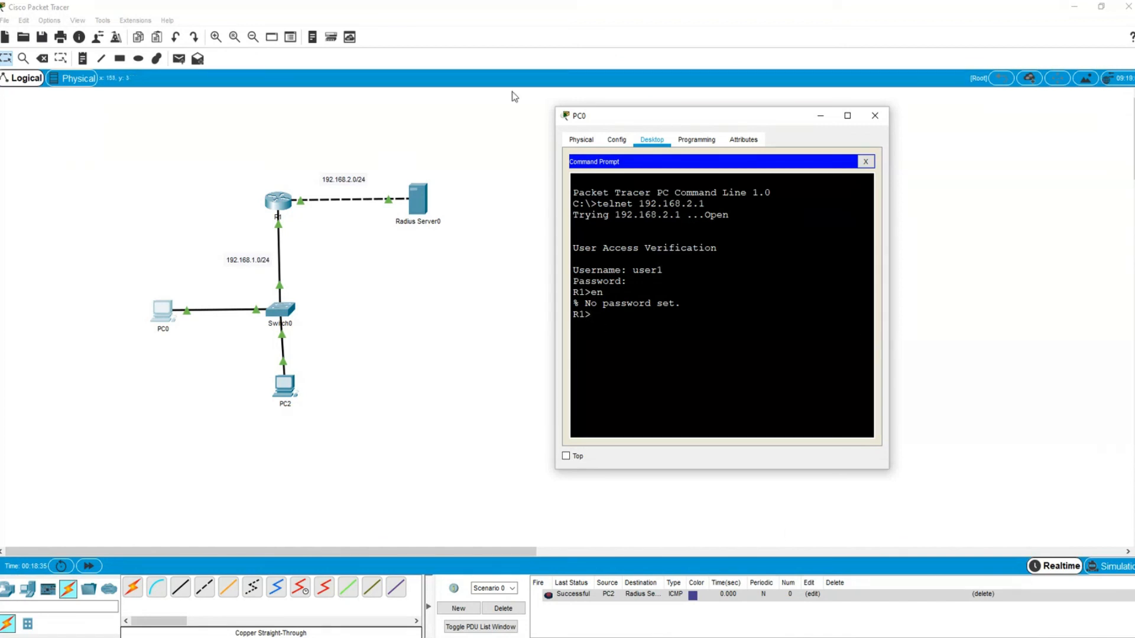
{"action": "left_click", "coordinate": [278, 207]}
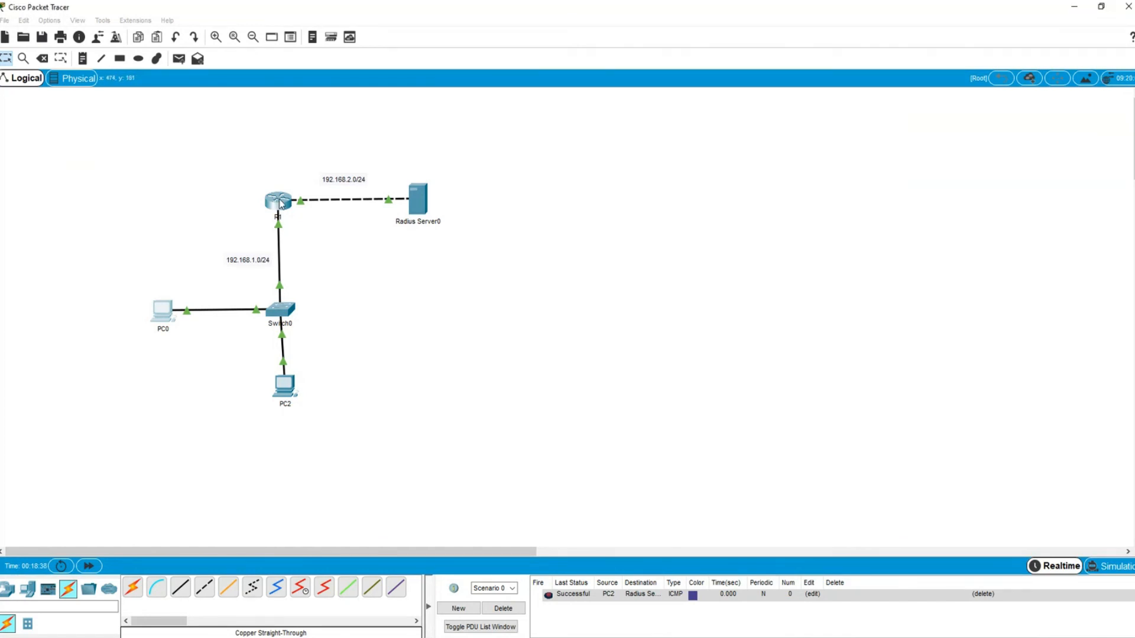
- Leave console line configuration and set R1's enable password in global configuration
{"action": "type", "text": "exit"}
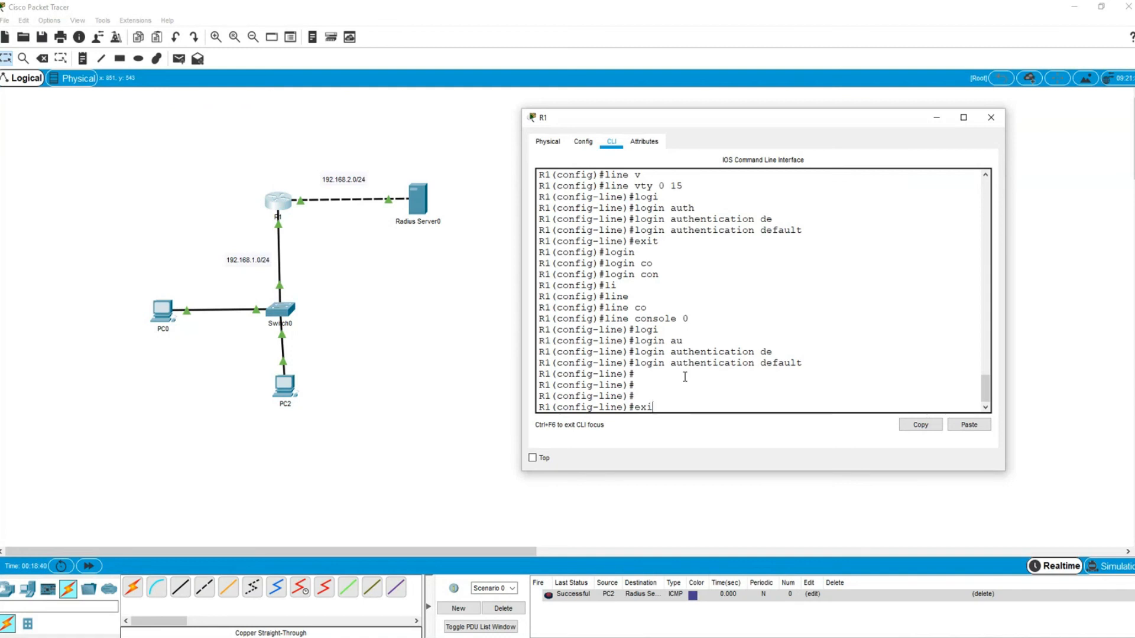
{"action": "key", "text": "Return"}
{"action": "type", "text": "li"}
{"action": "key", "text": "Tab"}
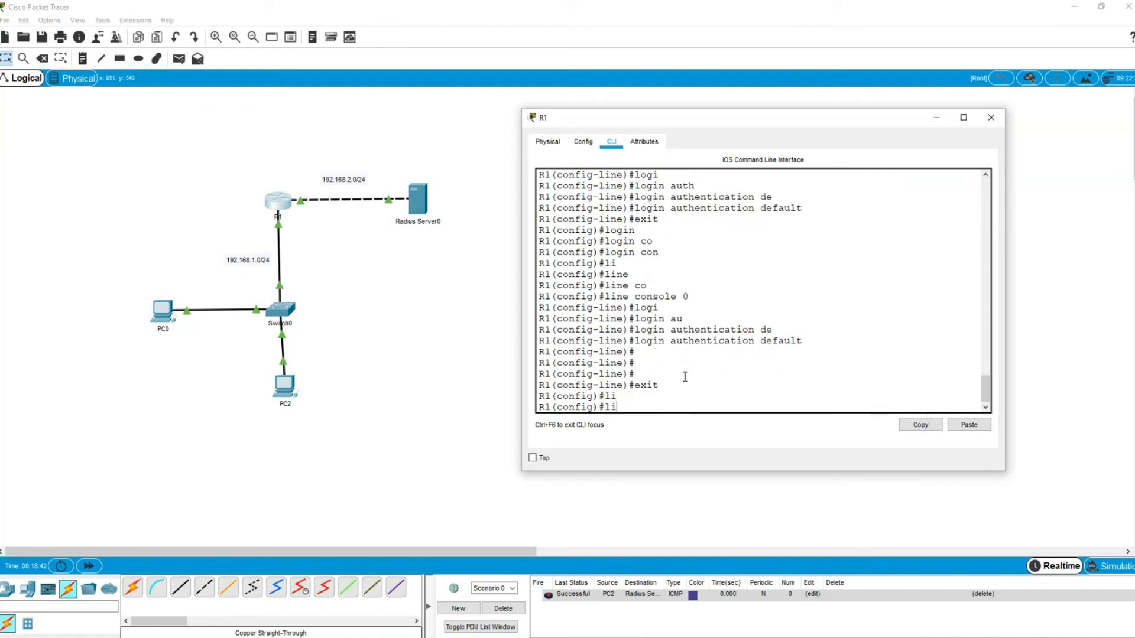
{"action": "type", "text": "ne"}
{"action": "key", "text": "Tab"}
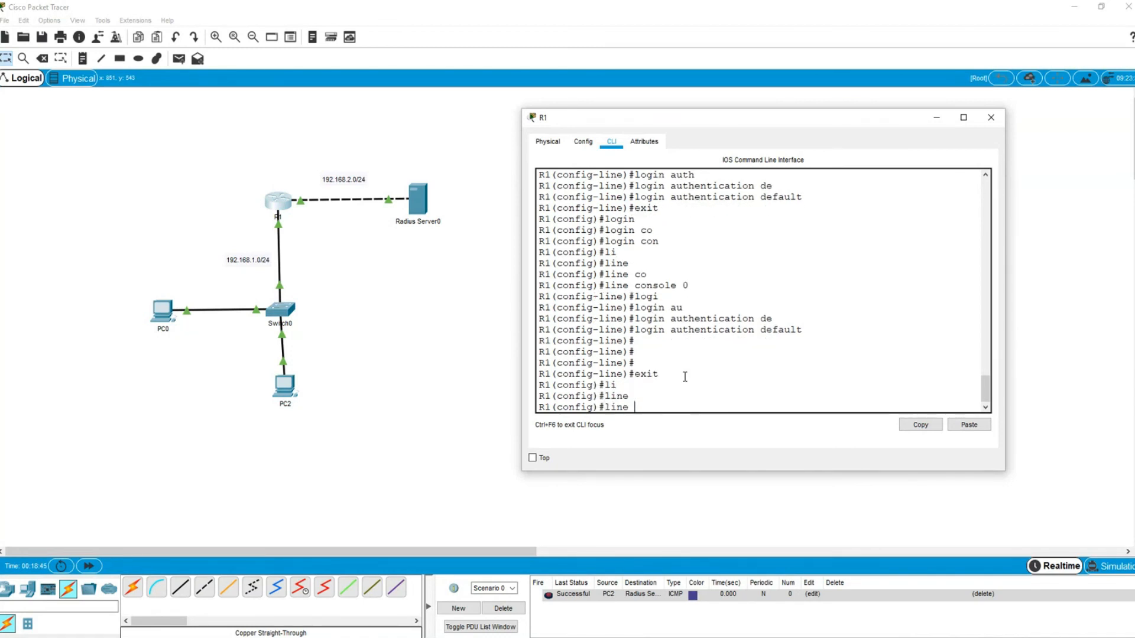
{"action": "key", "text": "BackSpace"}
{"action": "key", "text": "BackSpace"}
{"action": "key", "text": "BackSpace"}
{"action": "key", "text": "BackSpace"}
{"action": "key", "text": "BackSpace"}
{"action": "type", "text": "enab"}
{"action": "key", "text": "Tab"}
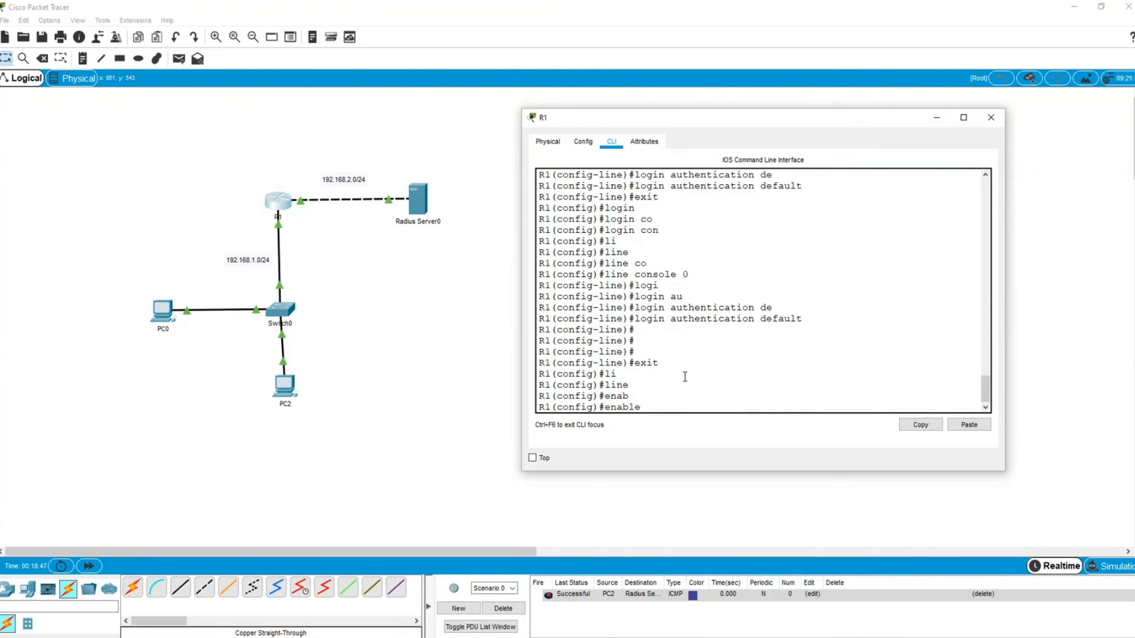
{"action": "type", "text": "pass"}
{"action": "key", "text": "Tab"}
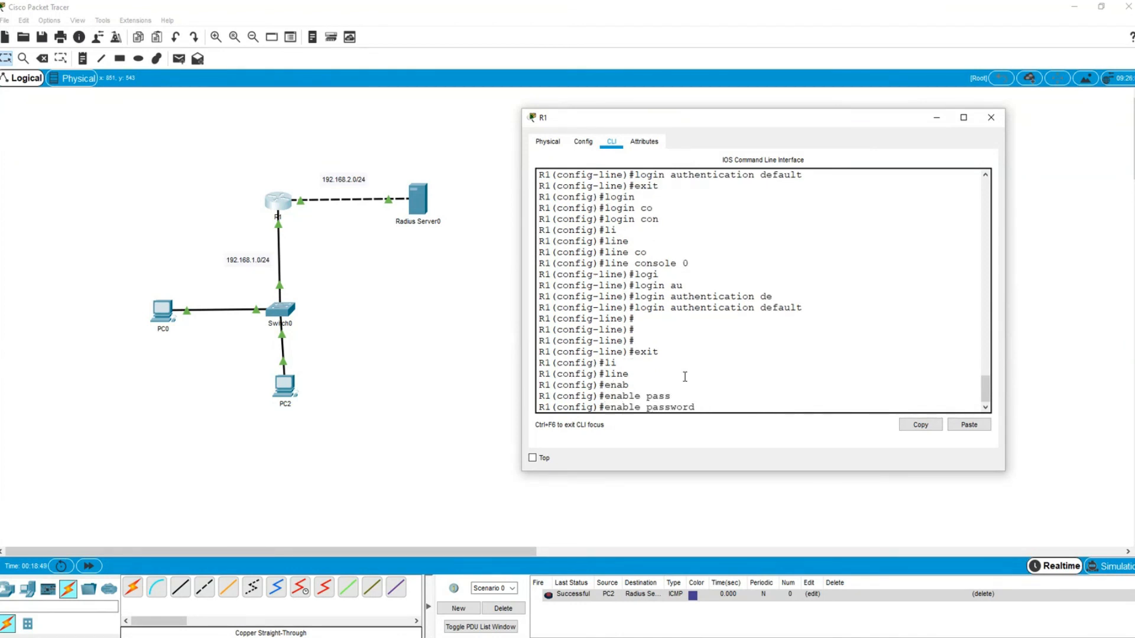
{"action": "type", "text": "cisco123"}
{"action": "key", "text": "Return"}
{"action": "key", "text": "Return"}
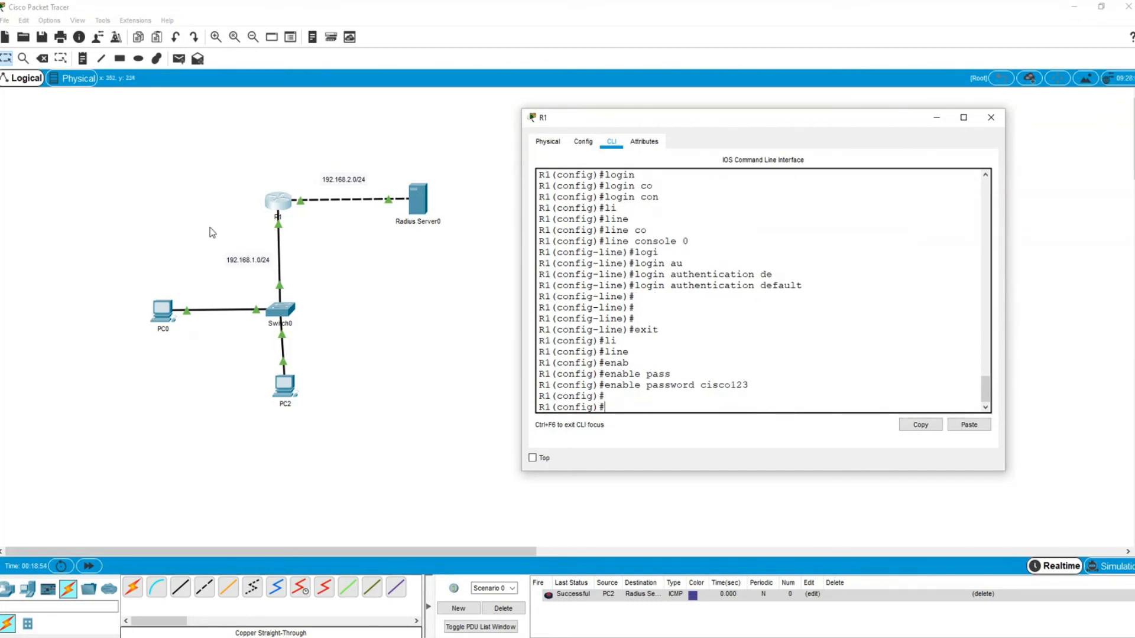
- Over PC0's Telnet session, enter R1's privileged mode with the enable password and run show run
{"action": "left_click", "coordinate": [164, 309]}
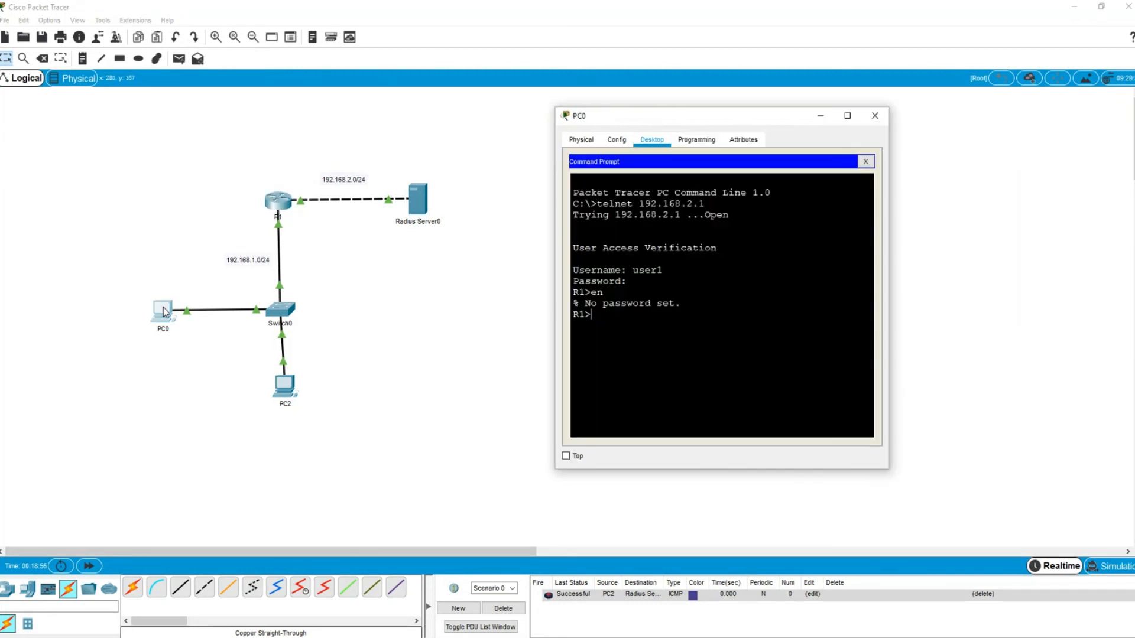
{"action": "type", "text": "en"}
{"action": "key", "text": "Return"}
{"action": "key", "text": "Return"}
{"action": "type", "text": "show run"}
{"action": "key", "text": "Return"}
{"action": "key", "text": "Return"}
{"action": "key", "text": "Return"}
{"action": "key", "text": "Return"}
{"action": "key", "text": "Return"}
{"action": "key", "text": "Return"}
{"action": "key", "text": "Return"}
{"action": "key", "text": "Return"}
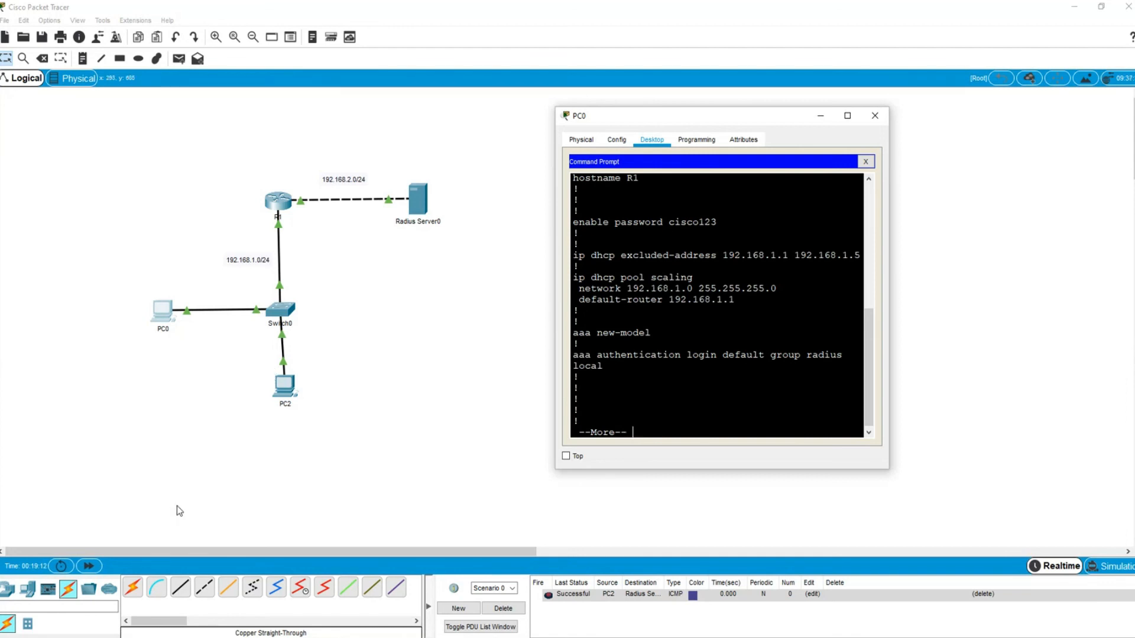
{"action": "left_click", "coordinate": [384, 415]}
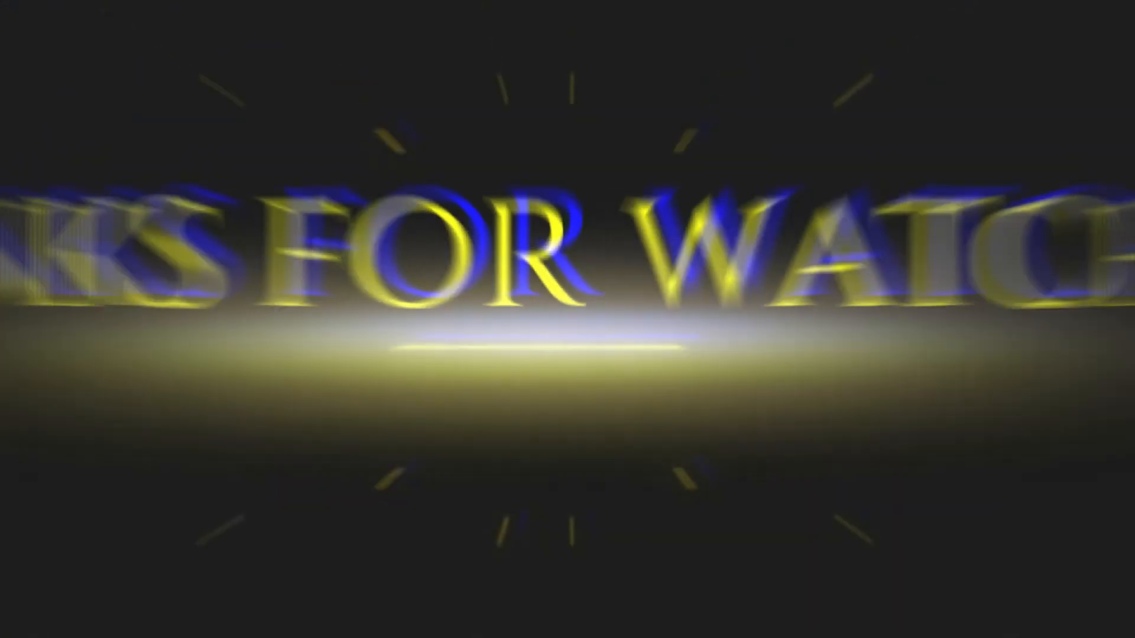